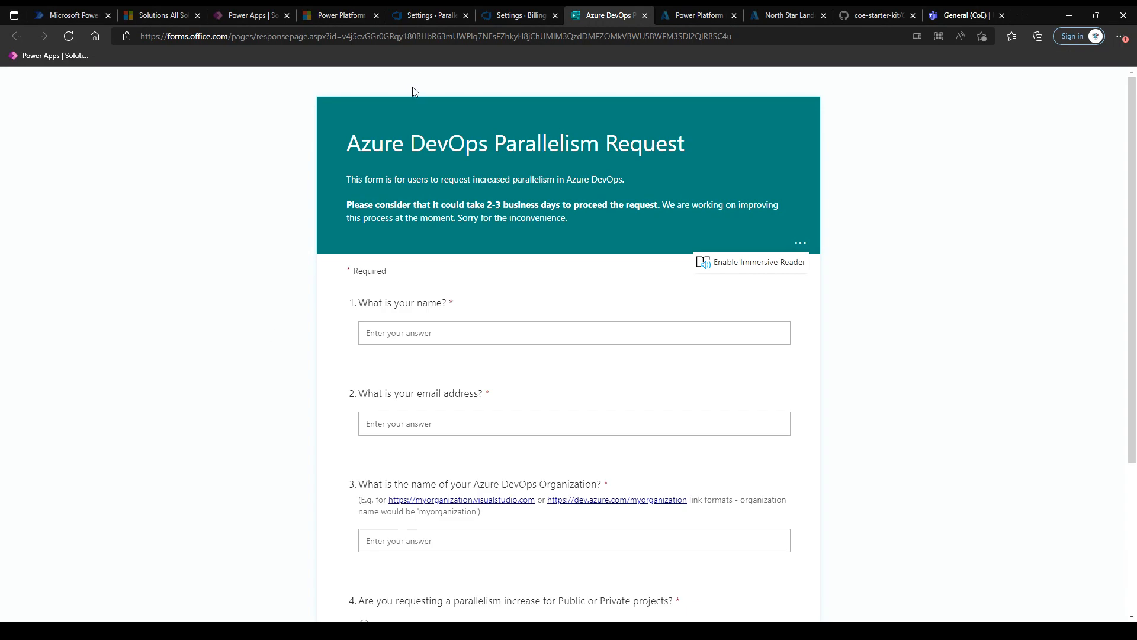
Return to the Azure DevOps Settings · Parallel jobs browser tab.
left_click(426, 22)
Load portal.azure.com in the current tab instead of the Azure DevOps settings.
left_click(416, 34)
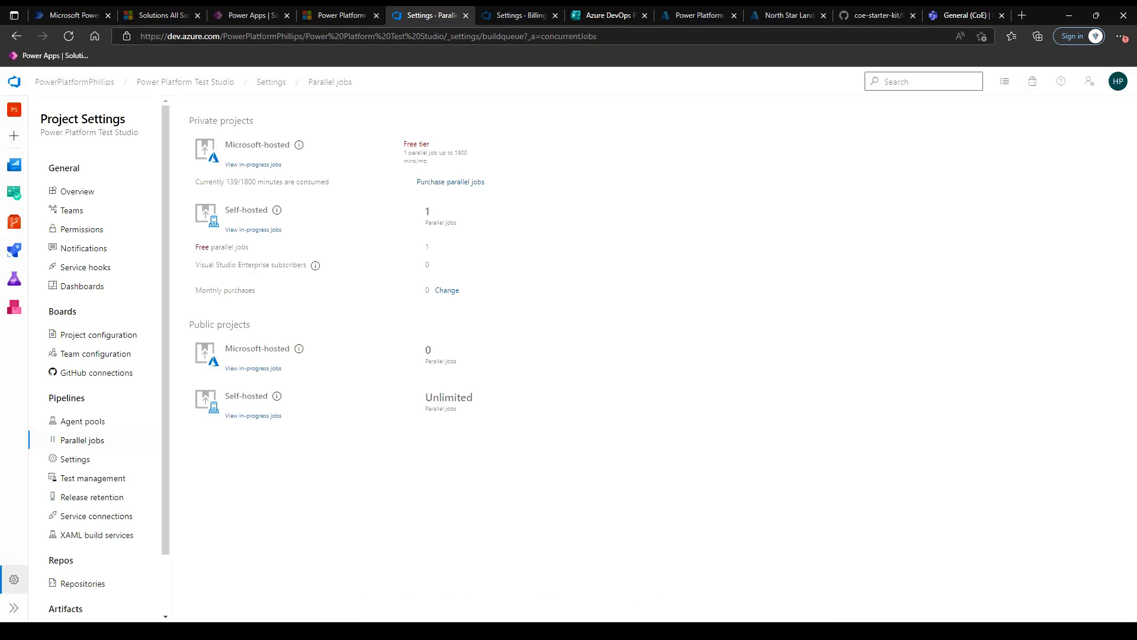
type("port")
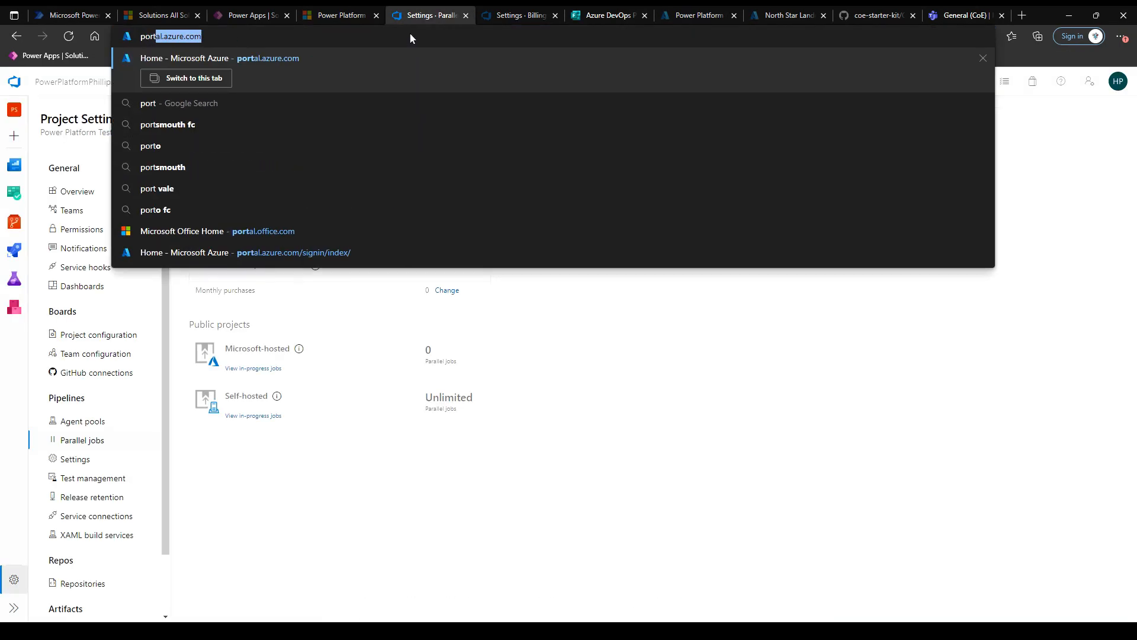
type("al.azure.com")
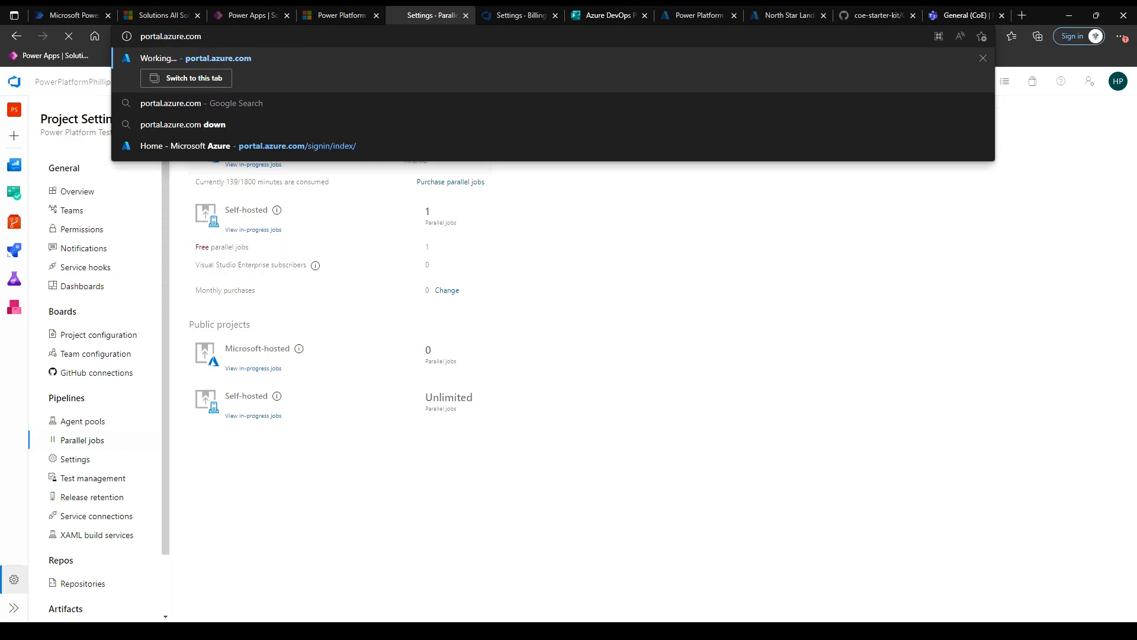
key("Return")
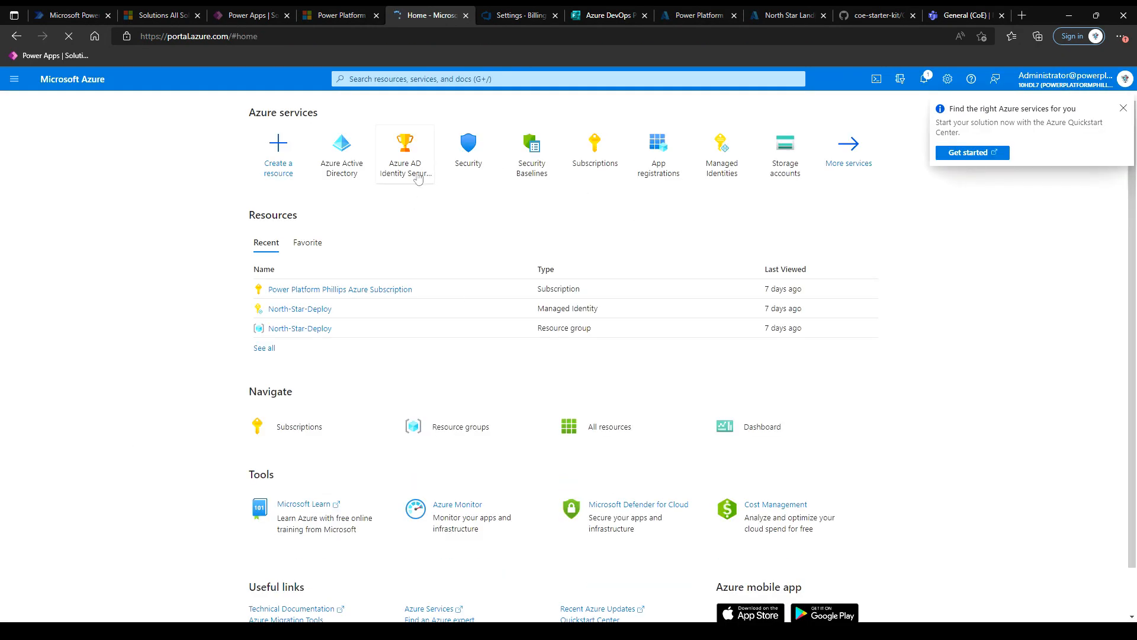
Search Azure services for 'app' and open App registrations.
mouse_move(666, 161)
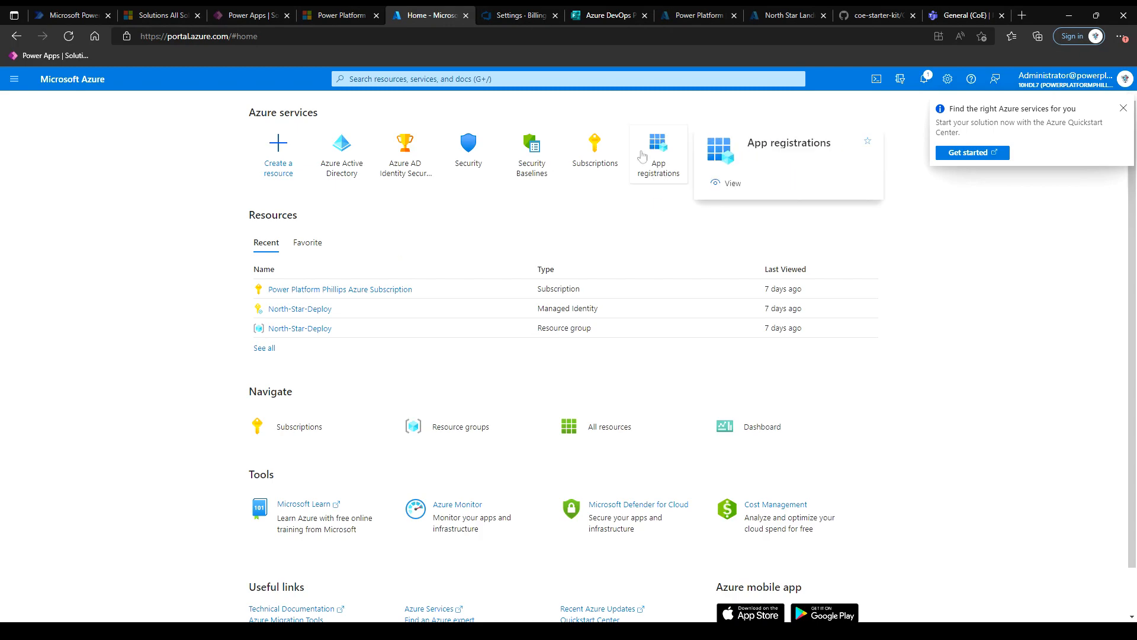
left_click(583, 80)
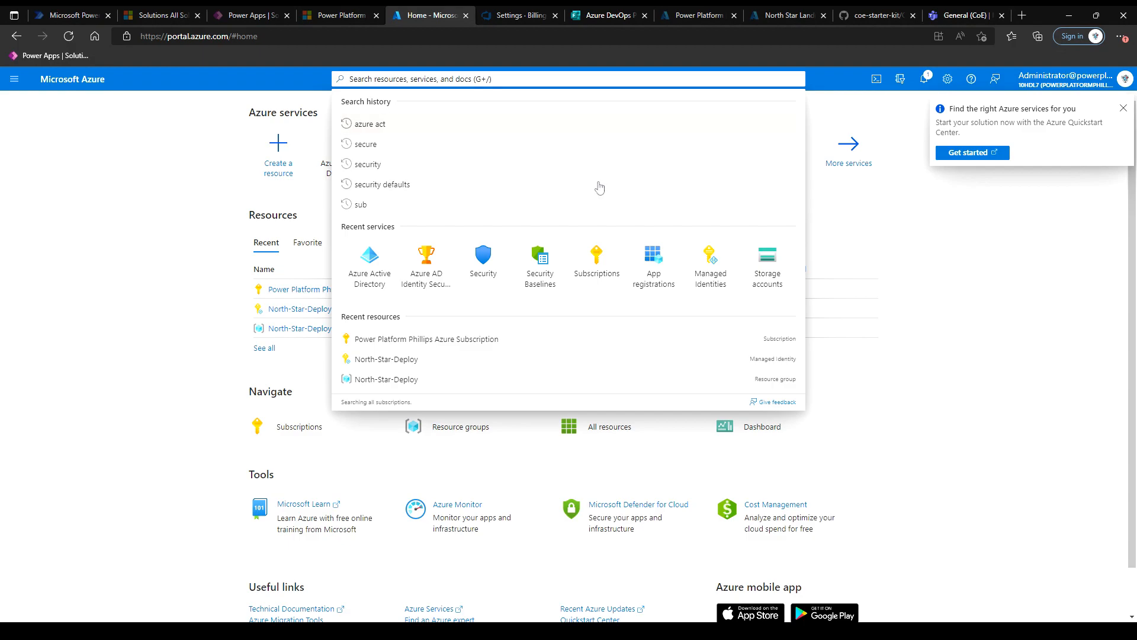
type("app r")
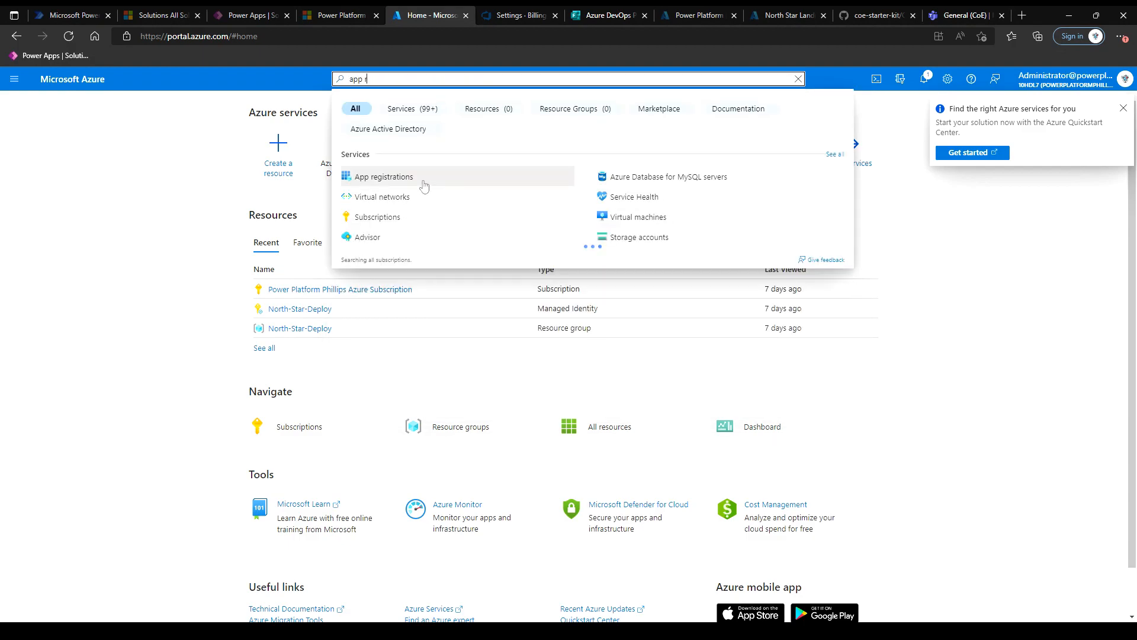
left_click(440, 342)
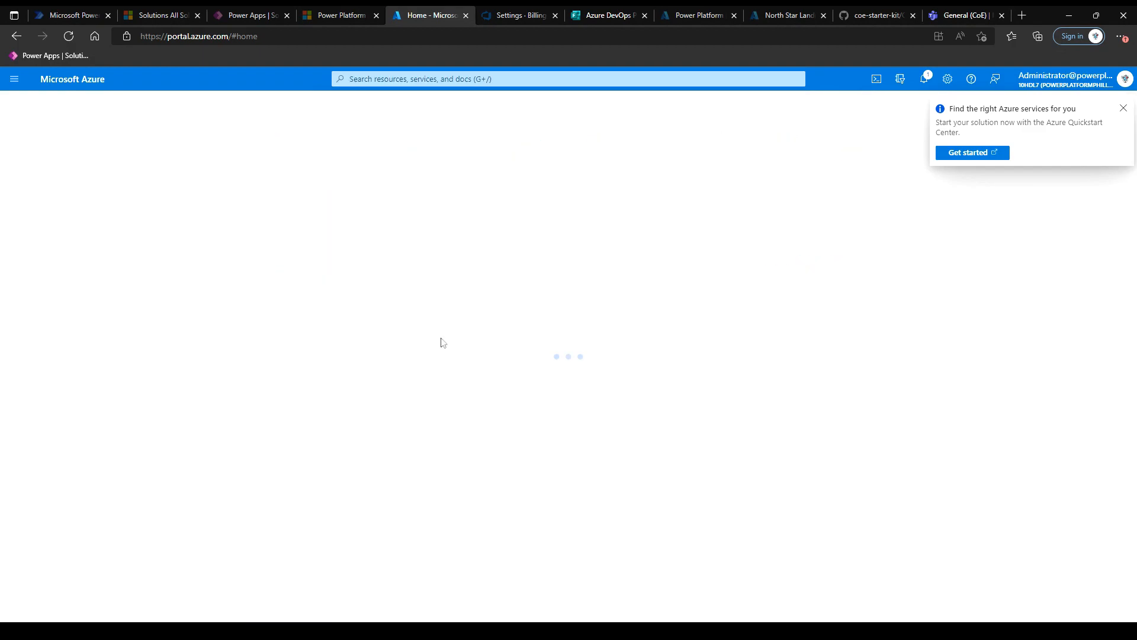
left_click(1123, 108)
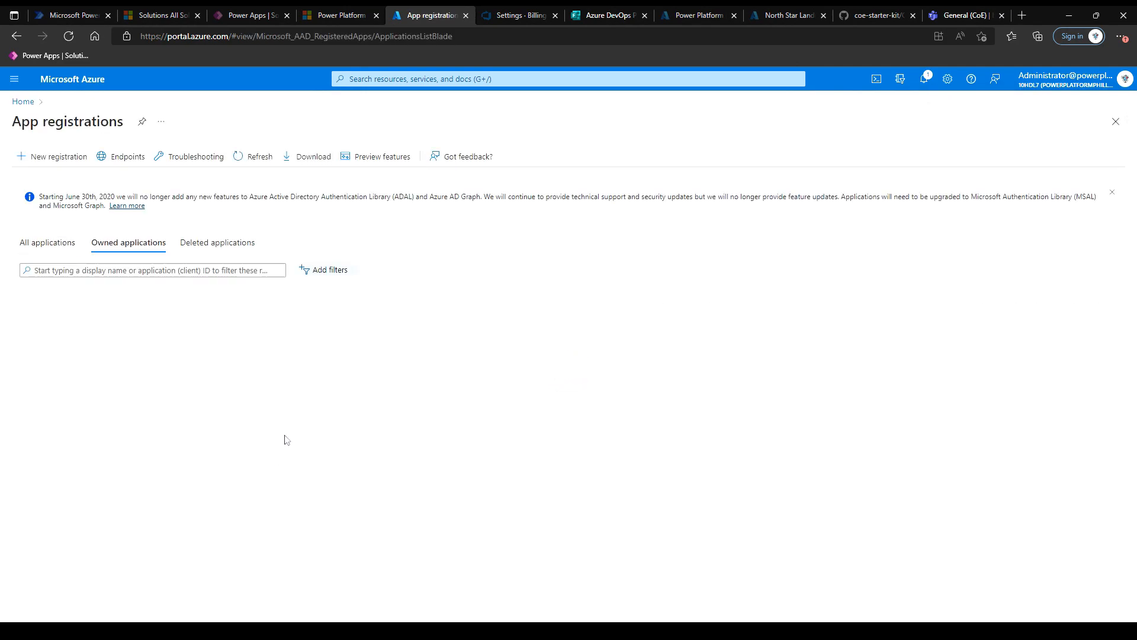
Register a new single-tenant application named PowerPlatformService.
left_click(48, 158)
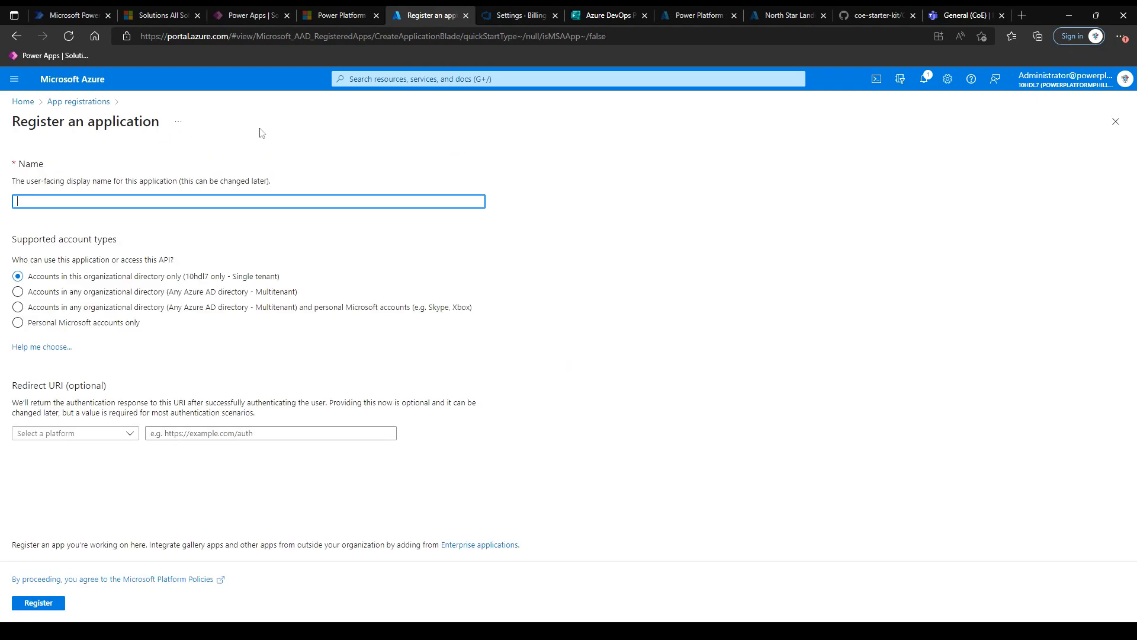
type("PowerPlatformService")
left_click(545, 266)
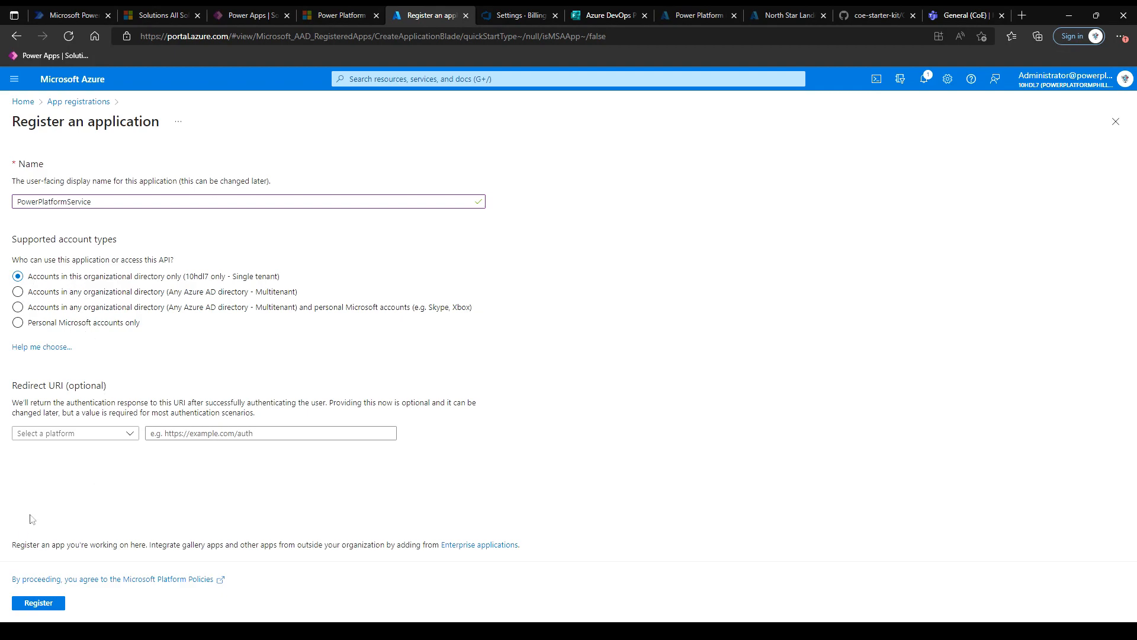
left_click(48, 607)
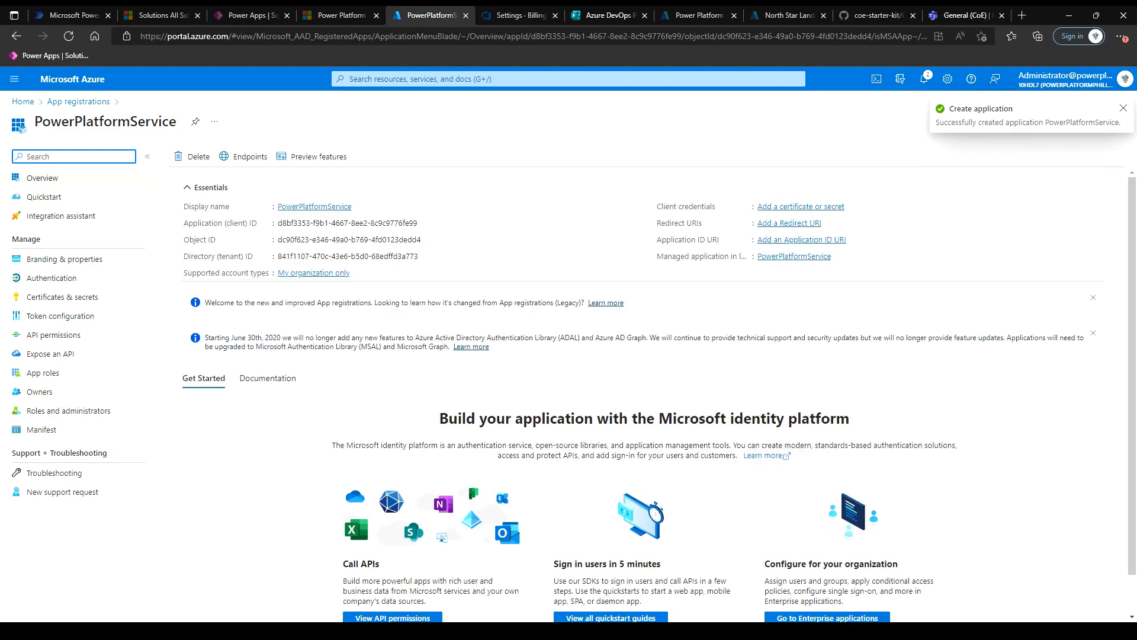
left_click(60, 336)
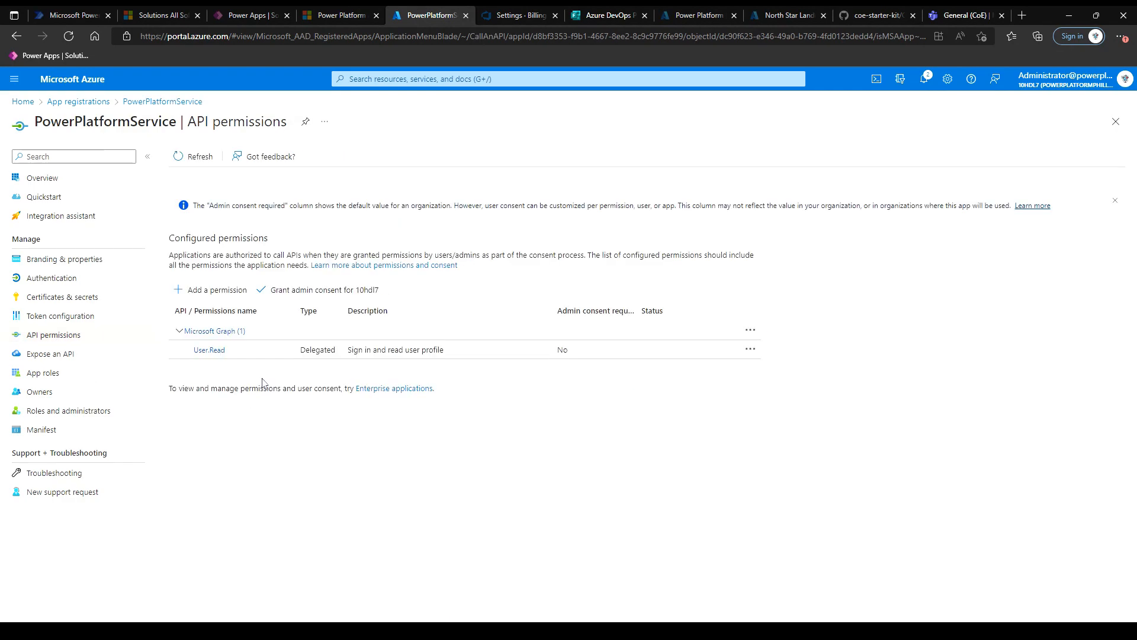
Add the Dynamics CRM user_impersonation permission and grant admin consent for the organisation.
left_click(213, 292)
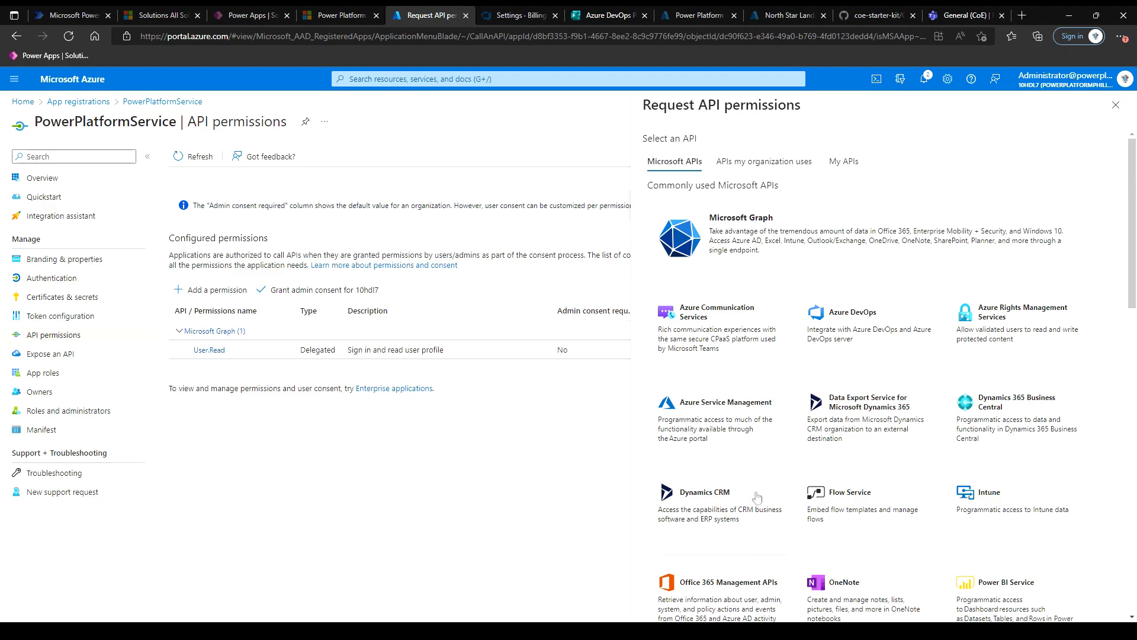
left_click(702, 516)
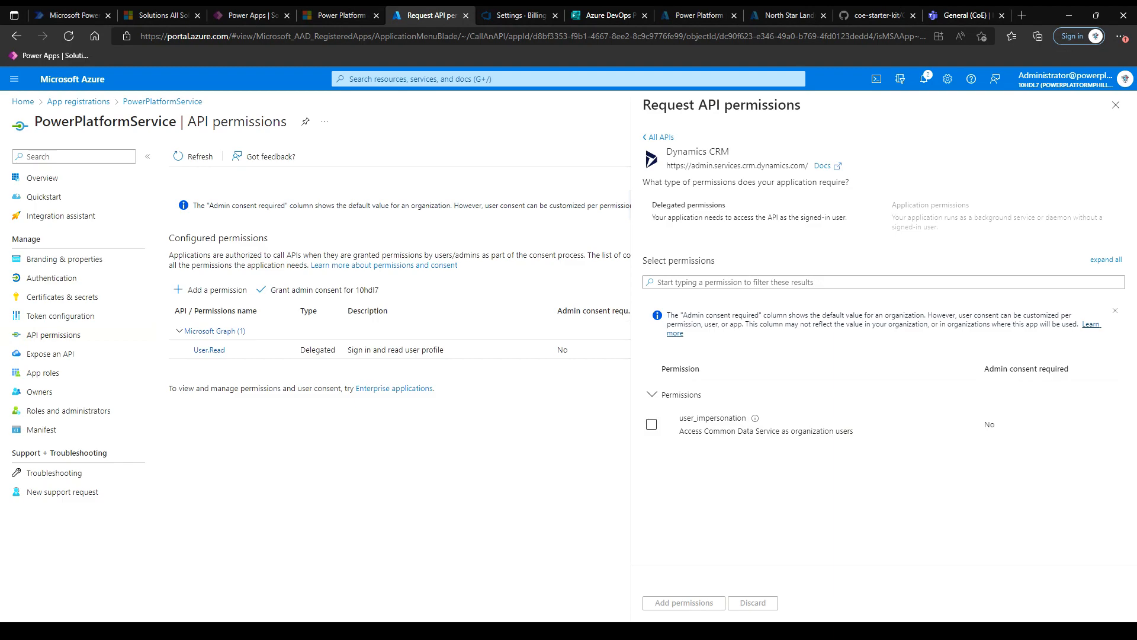
left_click(652, 424)
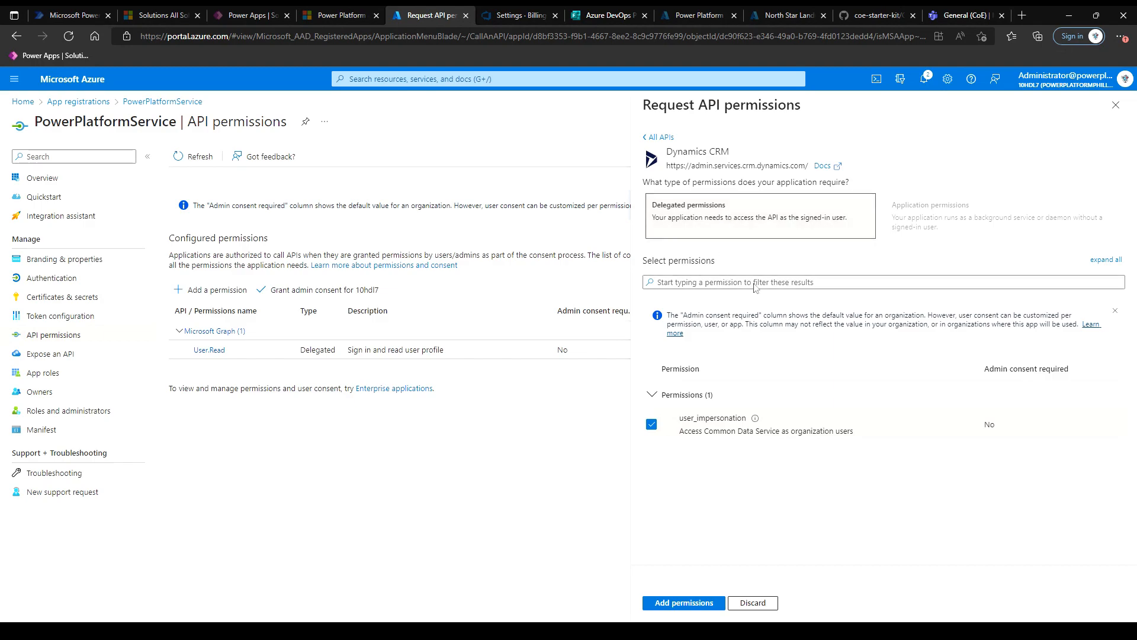
left_click(675, 603)
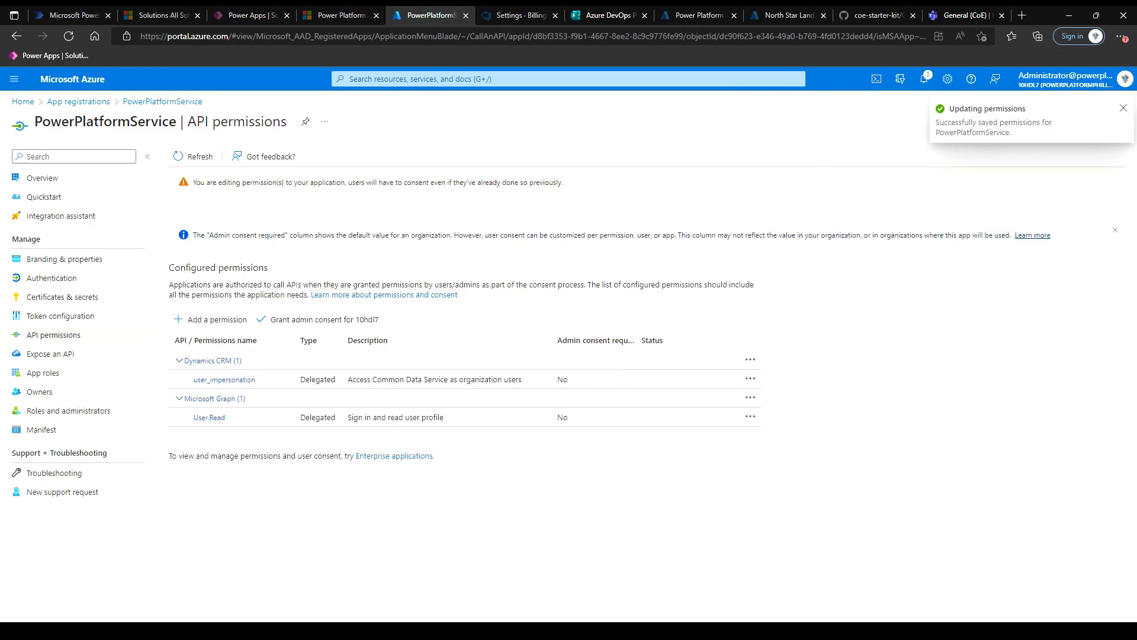
left_click(314, 325)
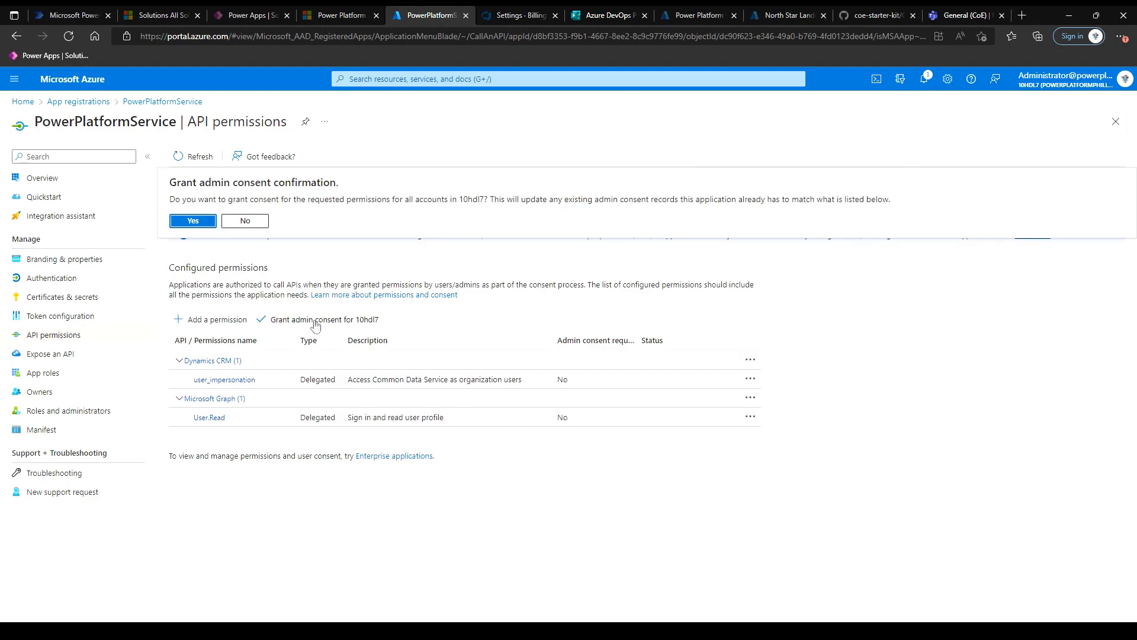
left_click(194, 221)
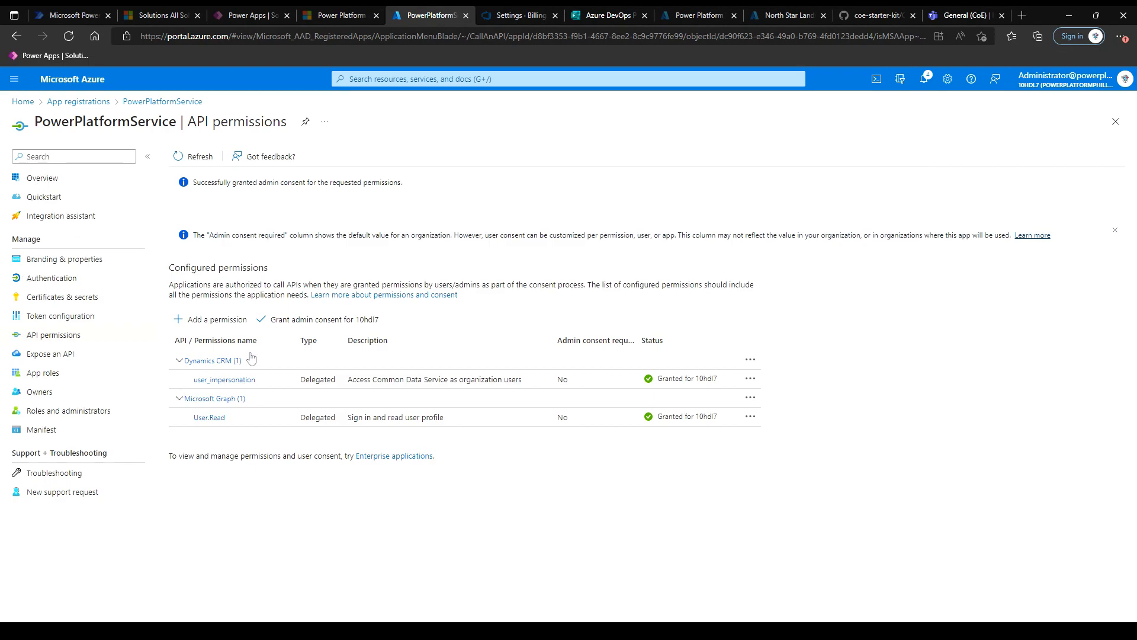
left_click(60, 302)
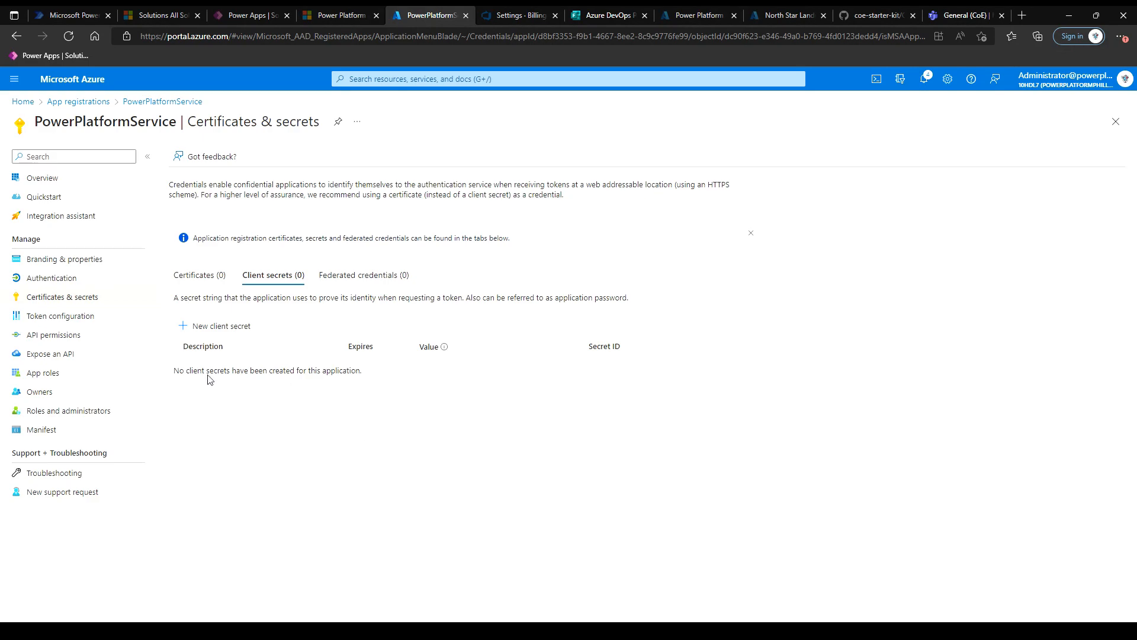
Add a client secret named PowerPlatformService expiring 3/14/2023.
left_click(228, 333)
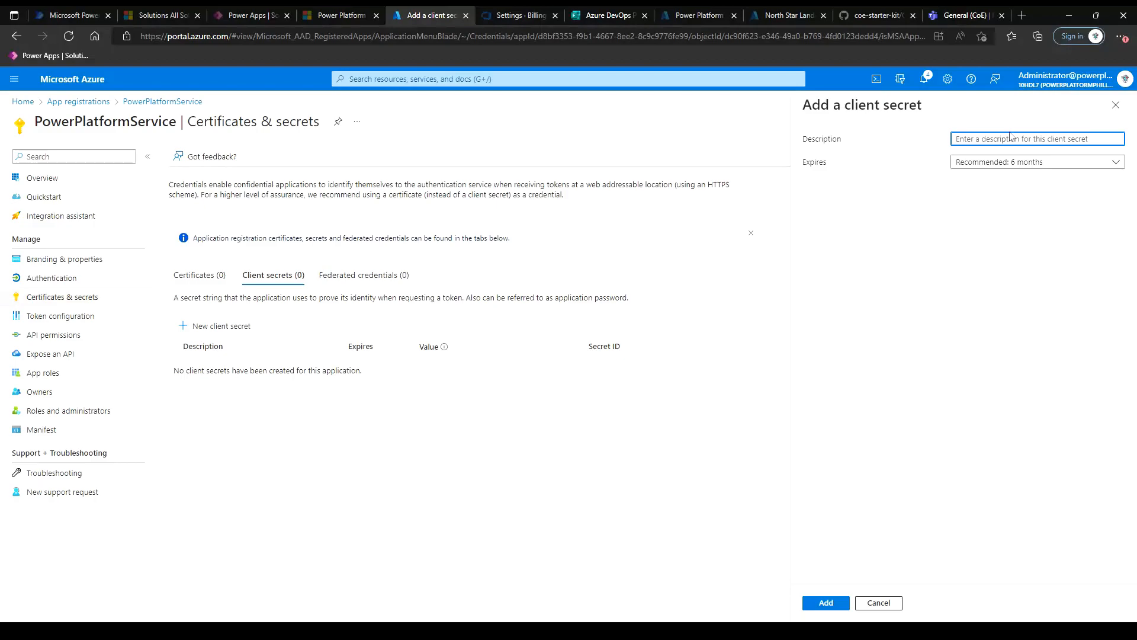
left_click(1071, 170)
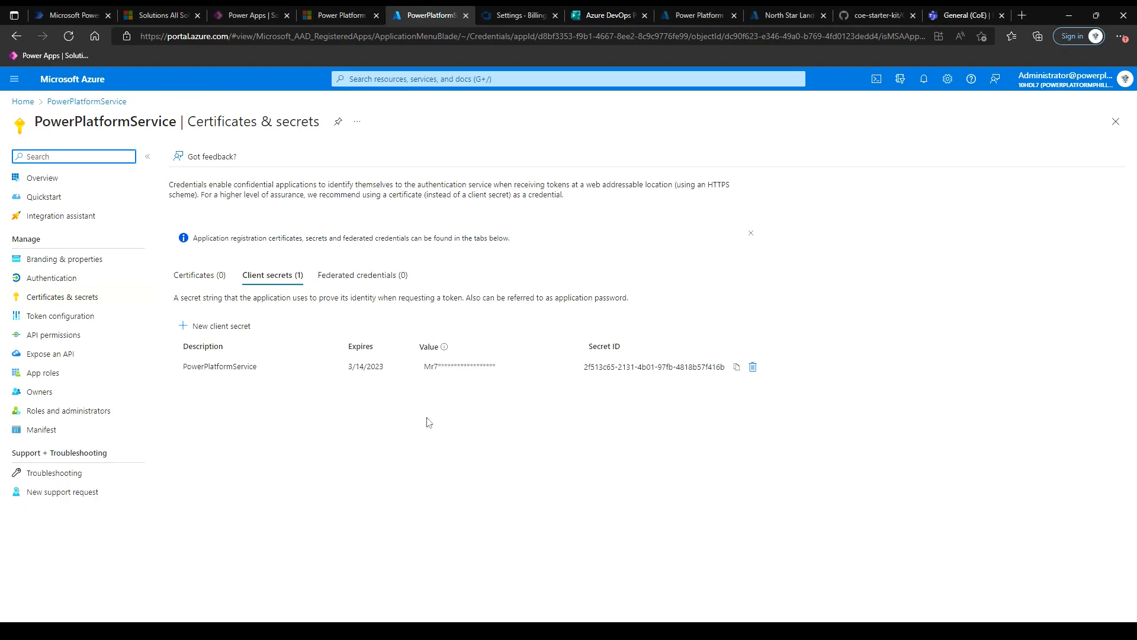
left_click(36, 179)
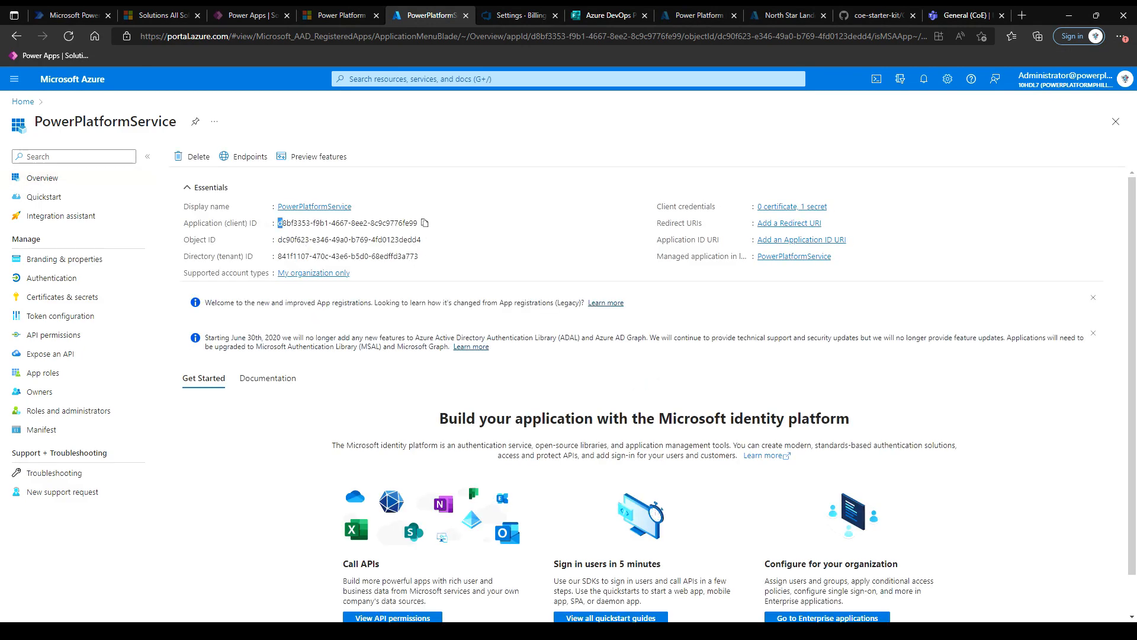
Copy the PowerPlatformService Application (client) ID and switch to the Power Platform admin center.
left_click_drag(277, 223, 335, 224)
left_click(424, 223)
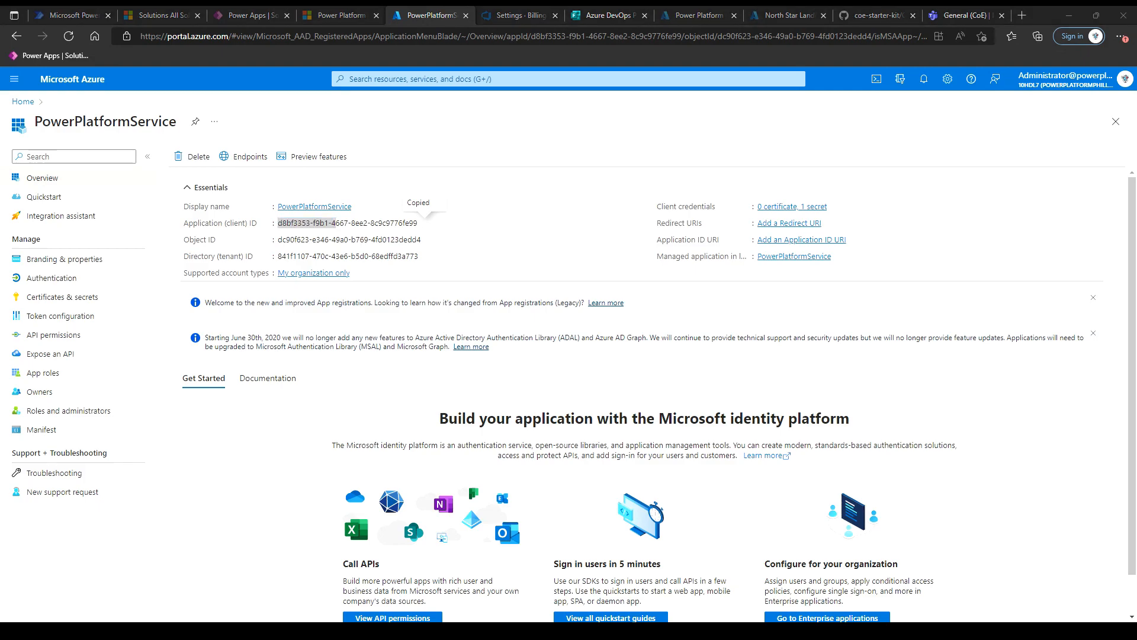
key("alt+Tab")
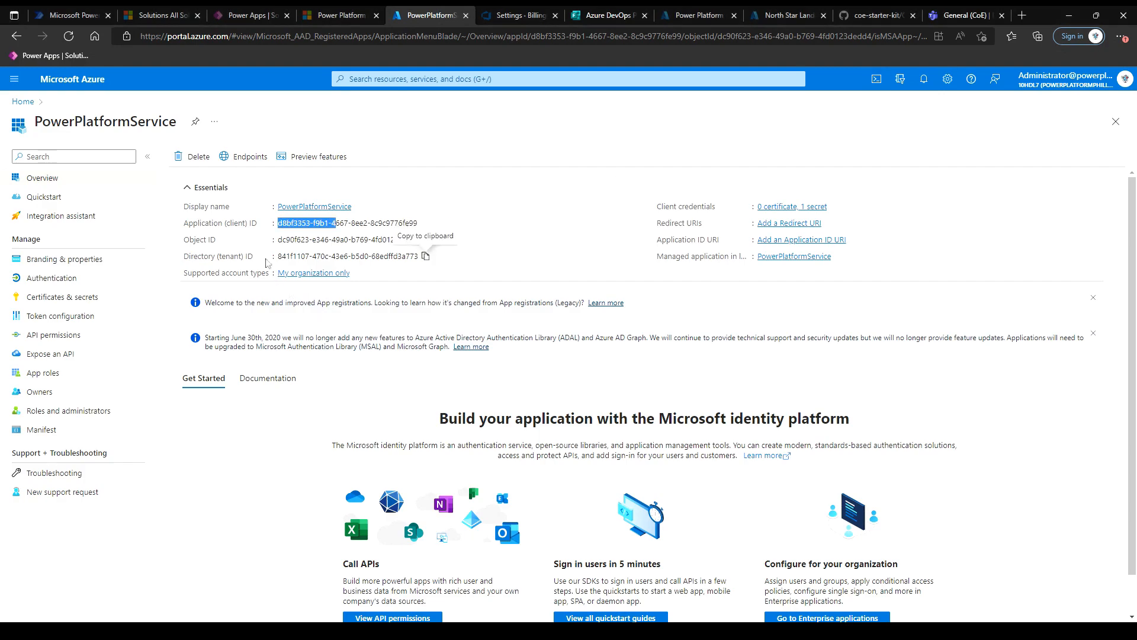
left_click(461, 253)
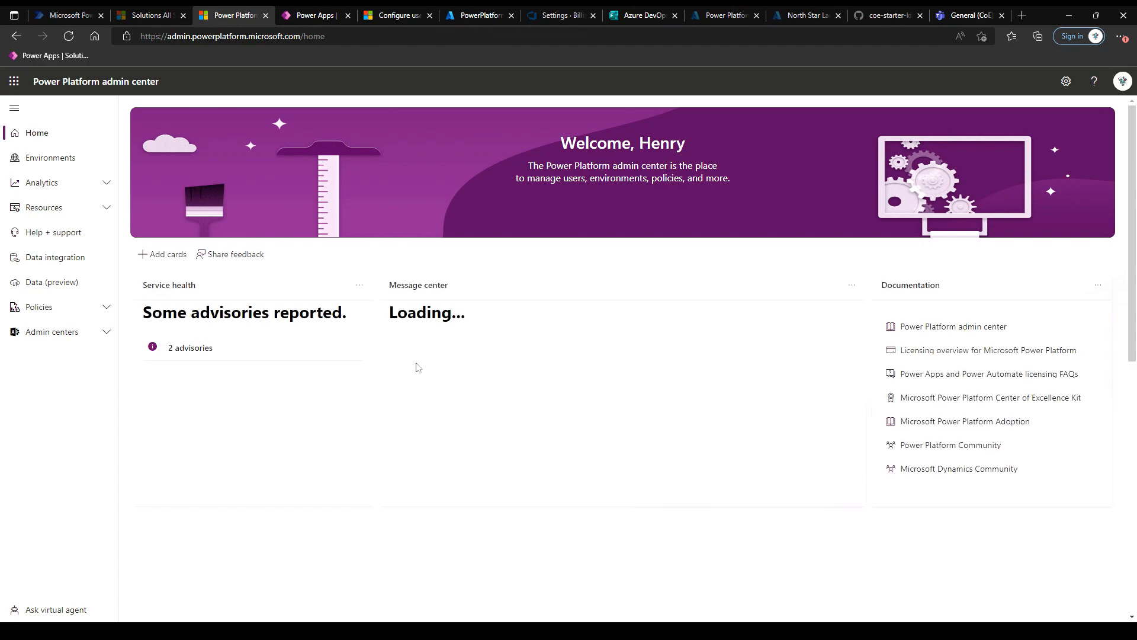
Open the Development environment's Application users settings and start a new app user.
left_click(51, 157)
left_click(199, 313)
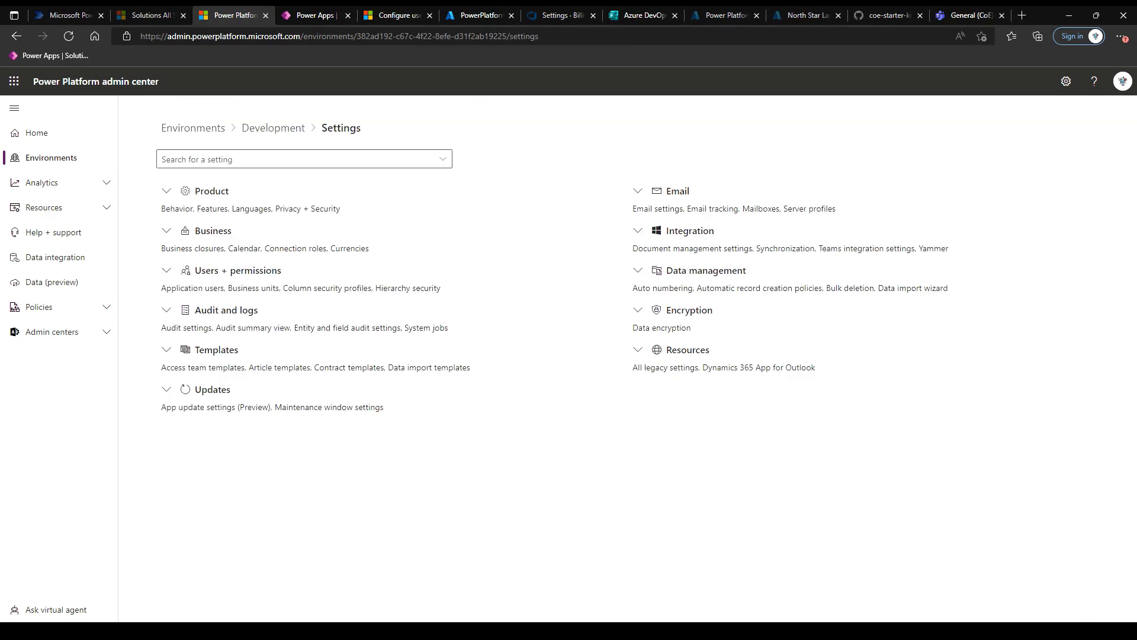
left_click(167, 272)
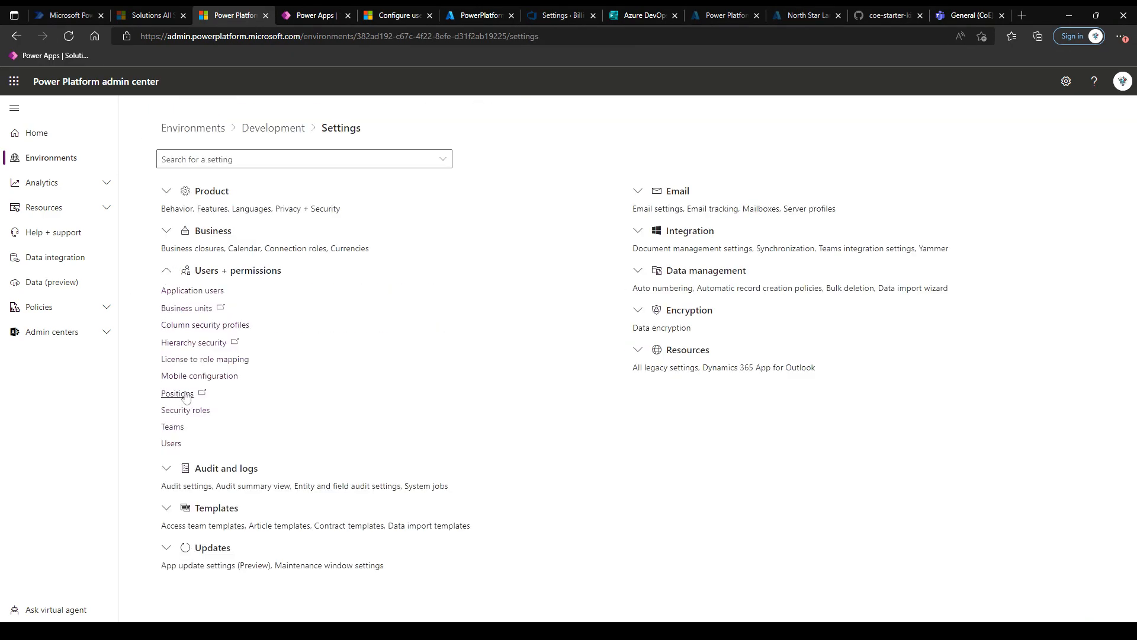
left_click(195, 292)
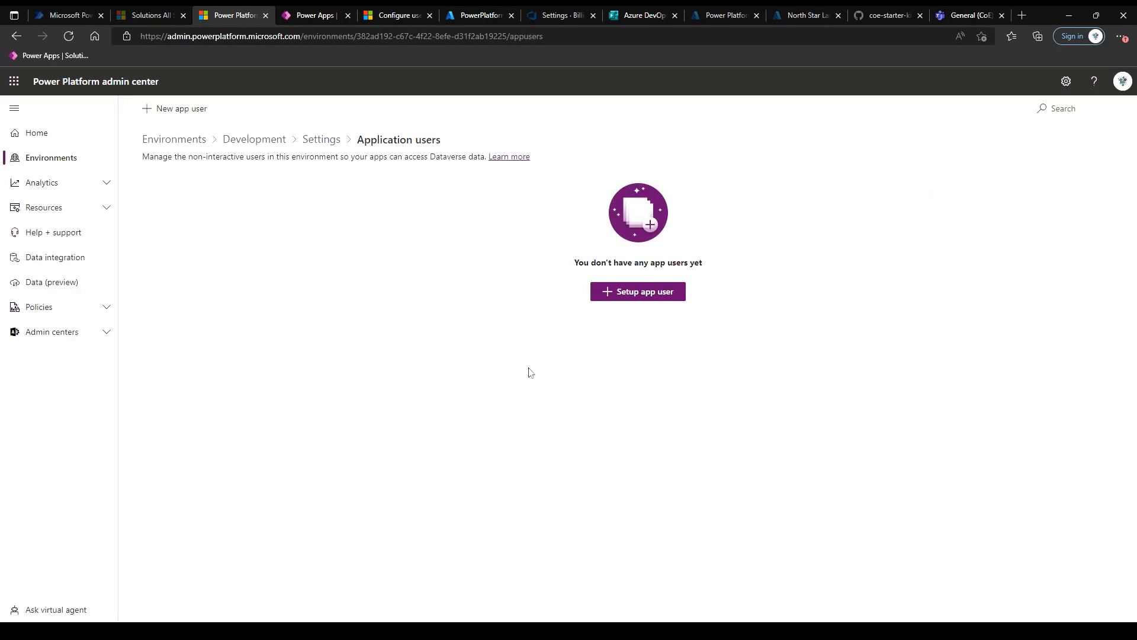
left_click(633, 293)
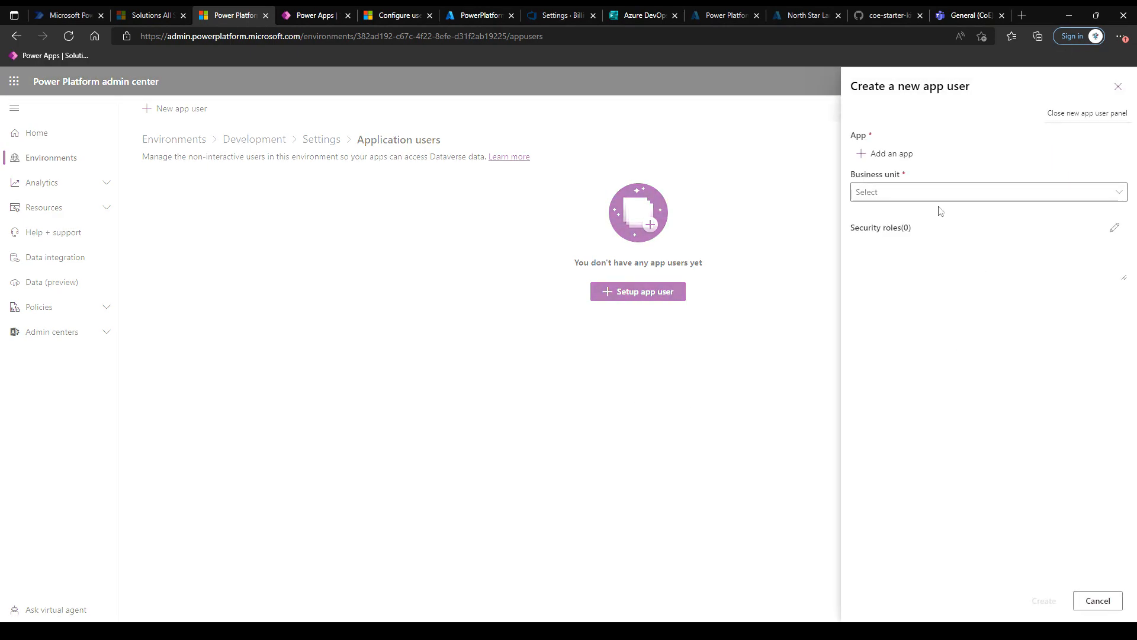
Choose the PowerPlatformService app and set the business unit to org90867afb.
left_click(892, 154)
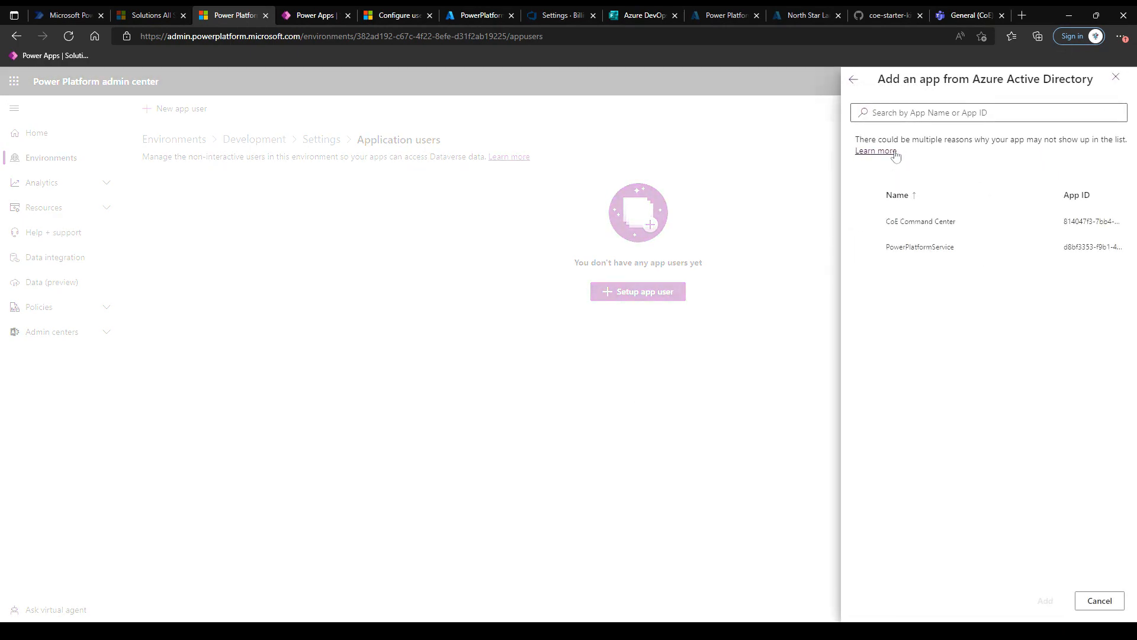
left_click(866, 248)
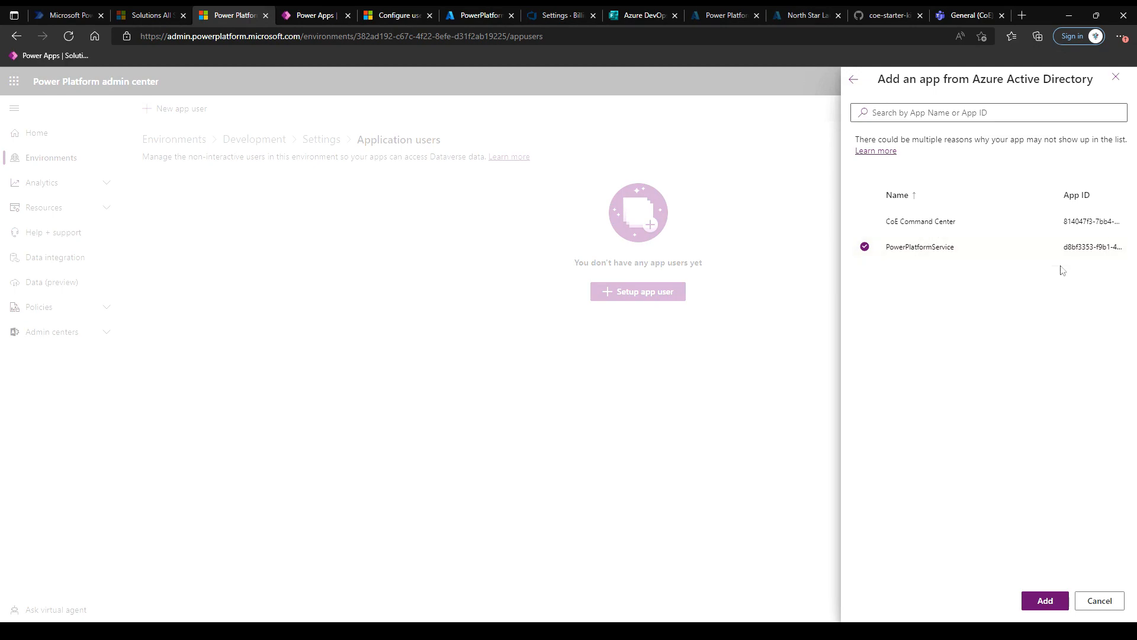
left_click(1045, 601)
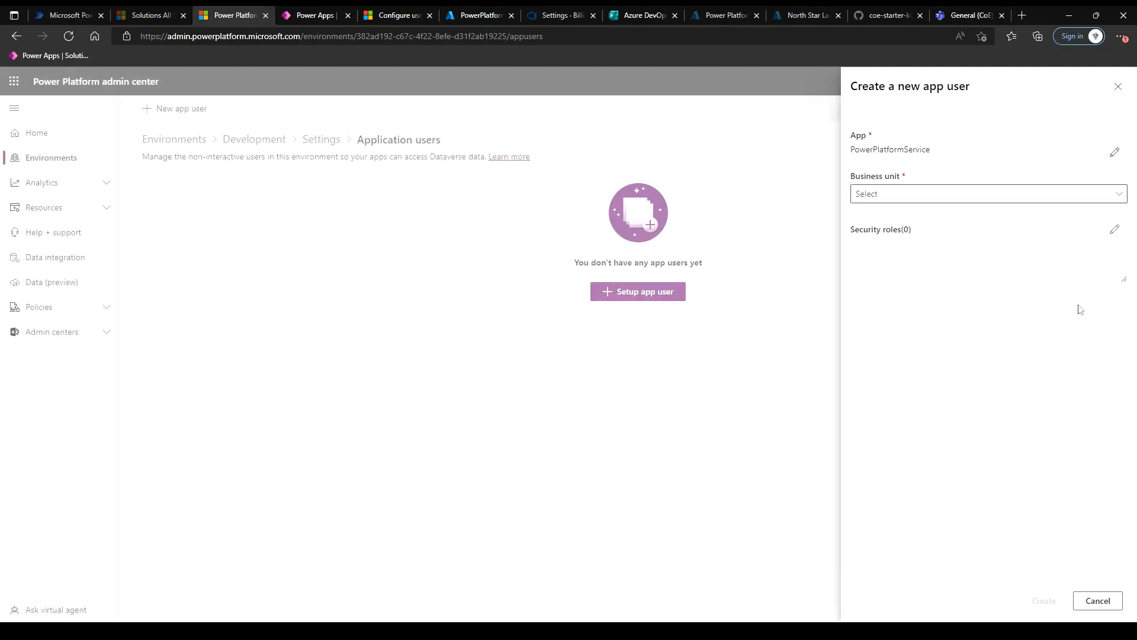
left_click(1068, 201)
left_click(976, 216)
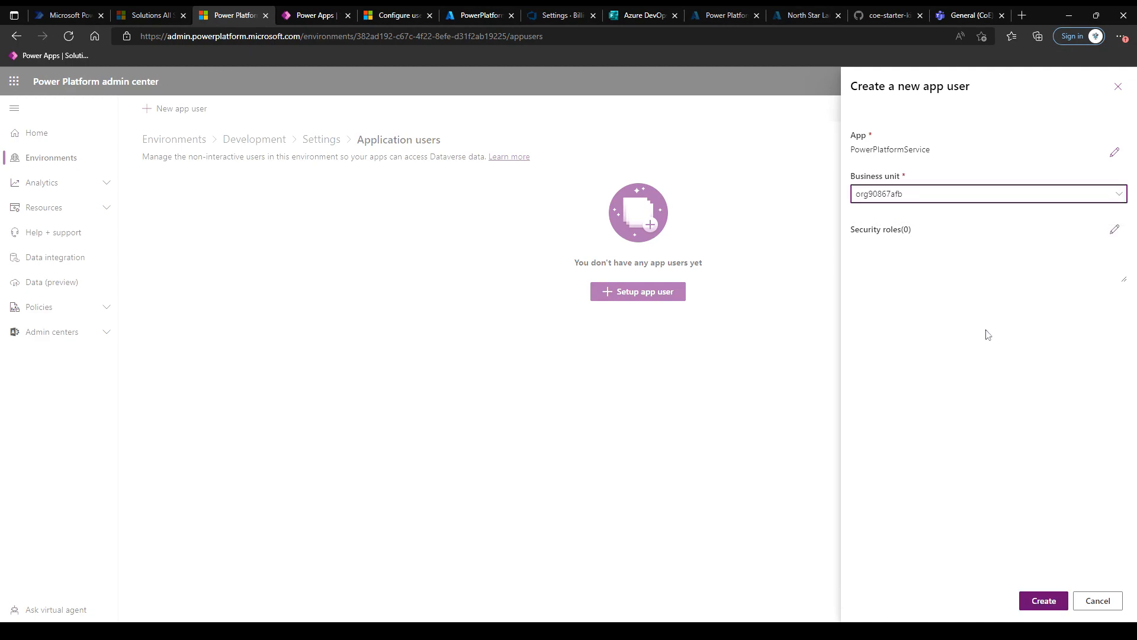
Assign the System Administrator security role and create the app user.
left_click(1115, 230)
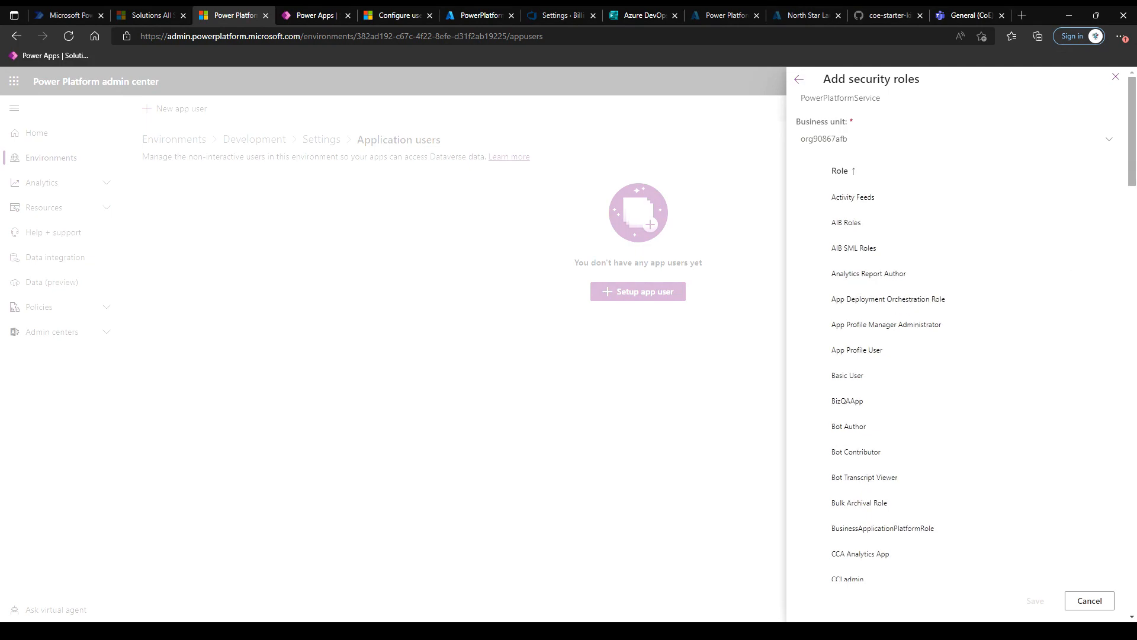
left_click_drag(1134, 167, 1134, 565)
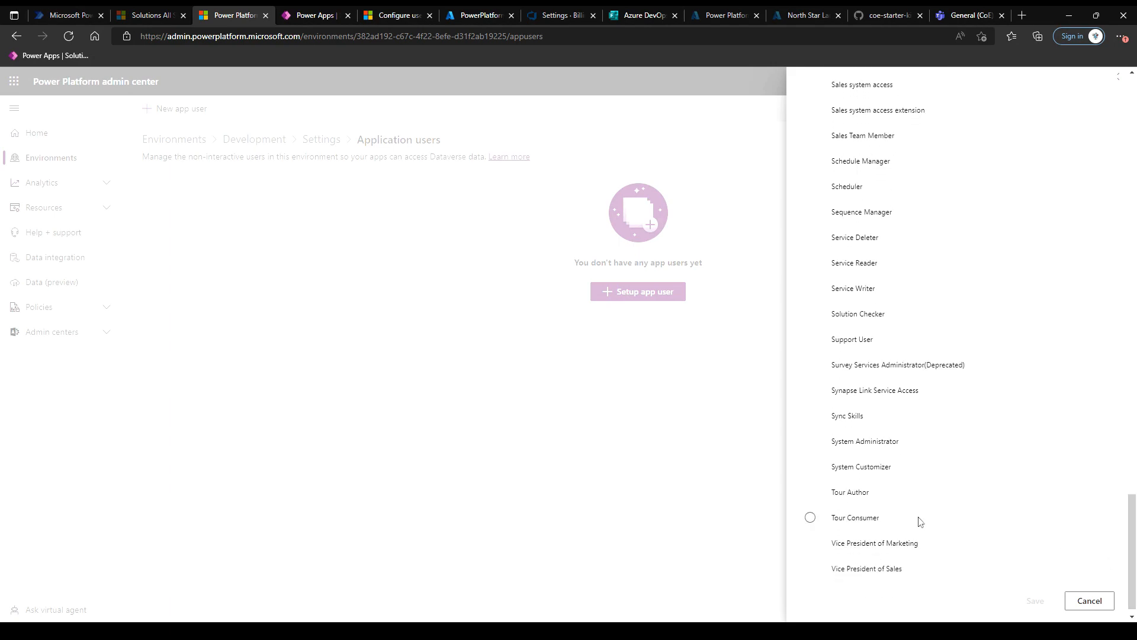
left_click(821, 443)
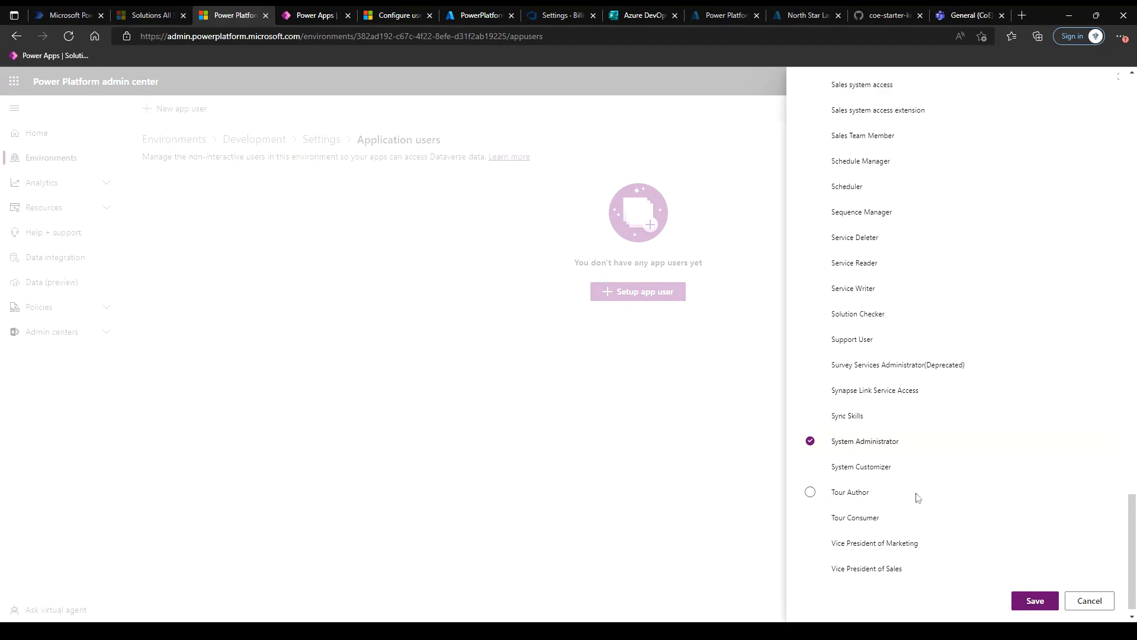
left_click(1033, 608)
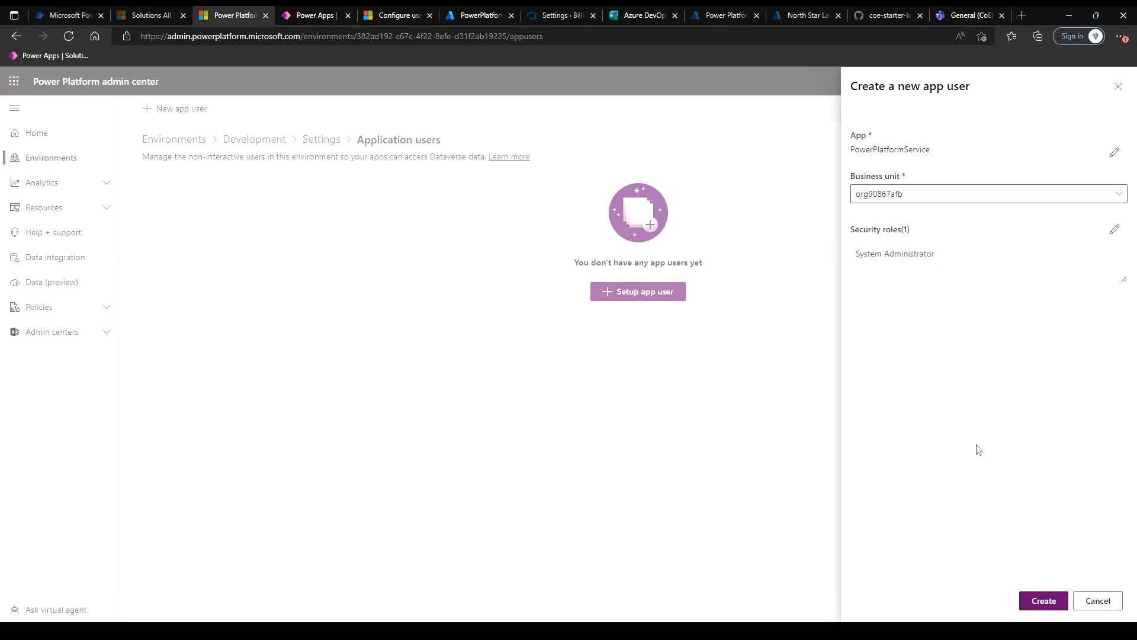
left_click(1043, 601)
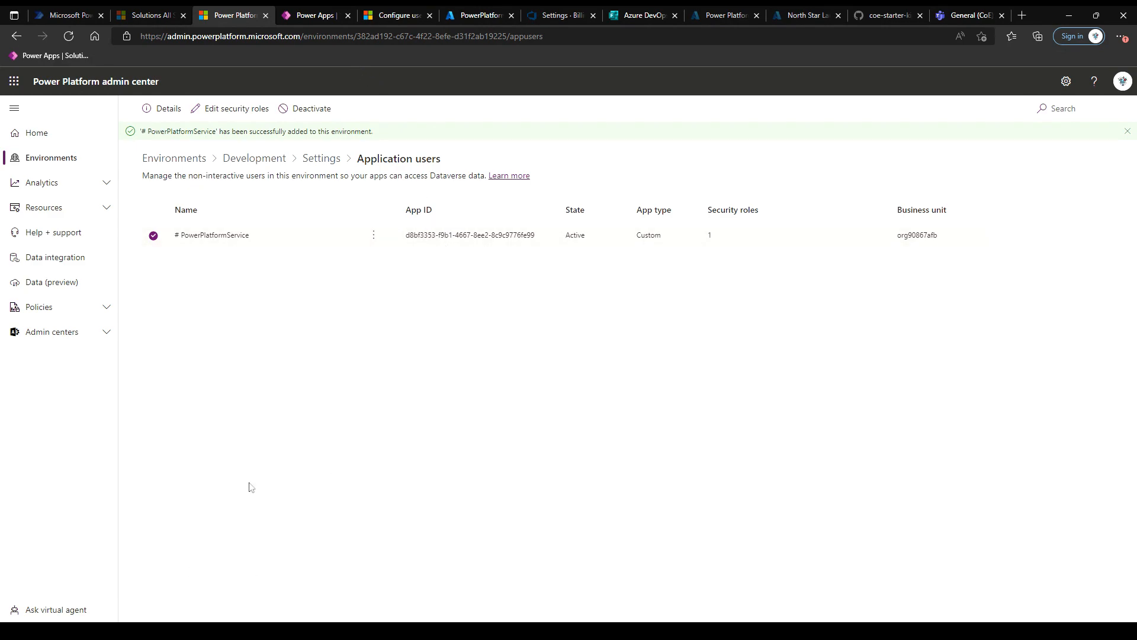
Go to dev.azure.com to show the PowerPlatformPhillips organisation's projects.
left_click(296, 37)
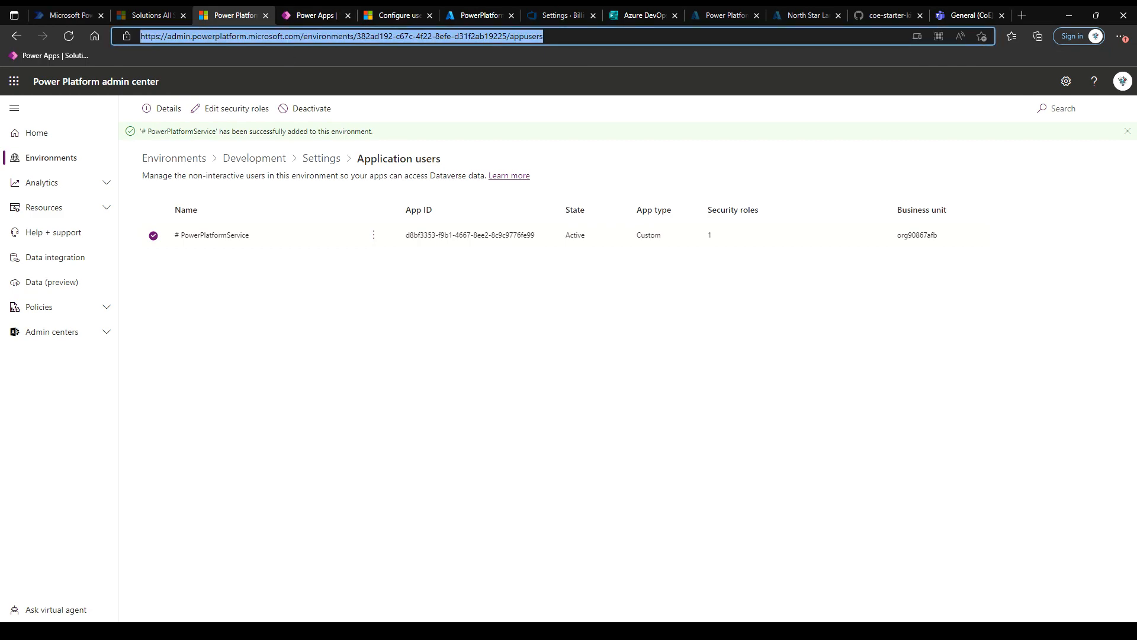
type("dev.a")
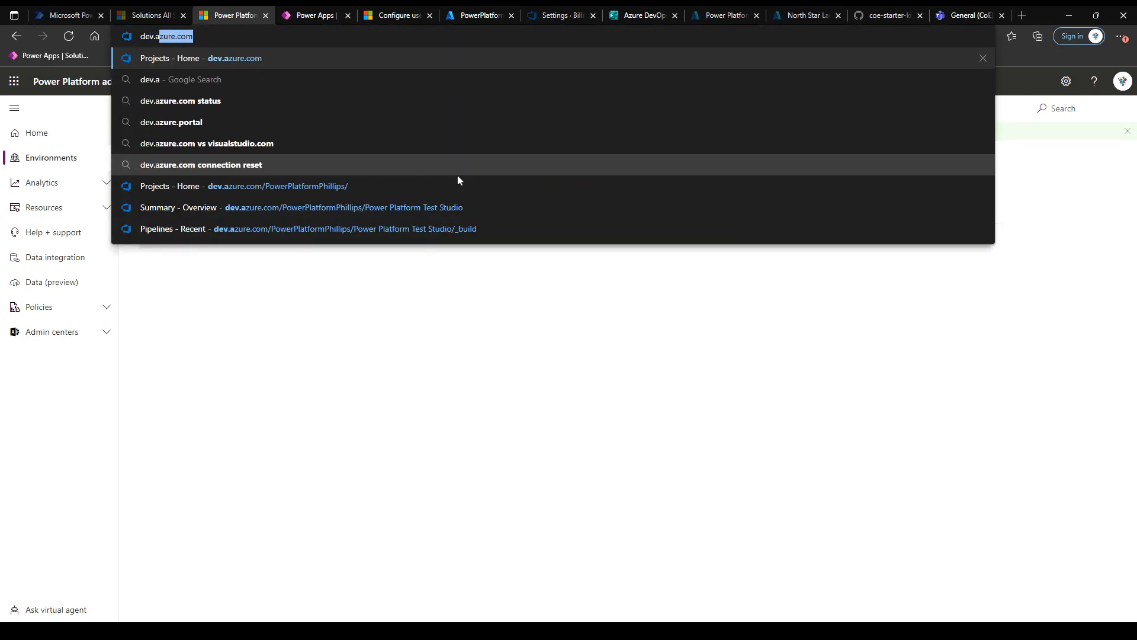
type("zure.com")
key("Return")
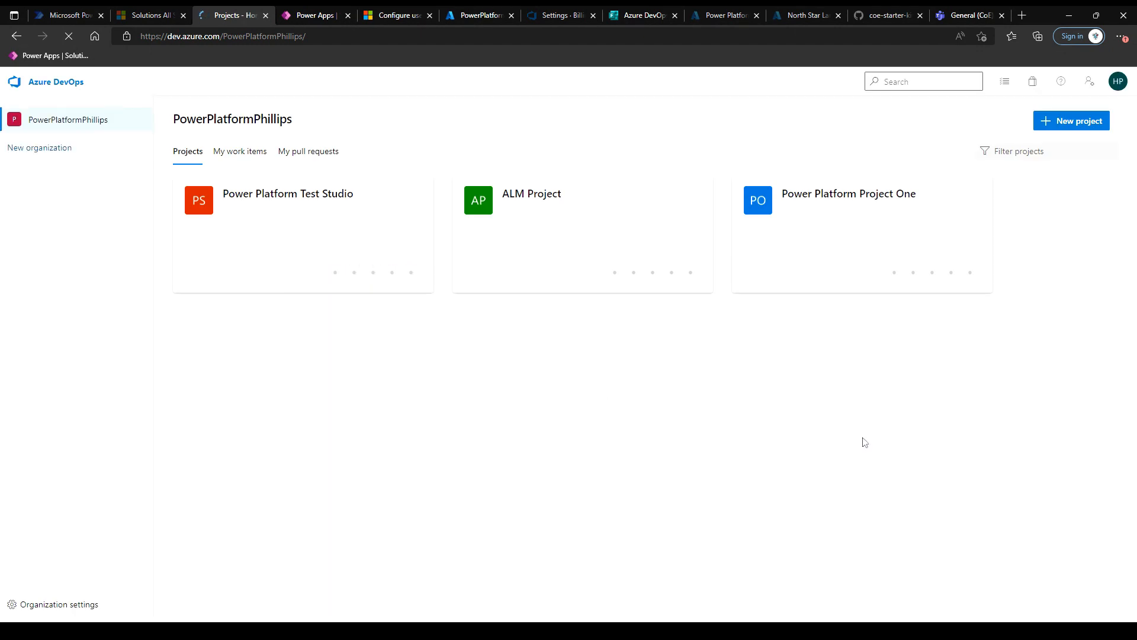
In ALM Project's service connections, start a new Power Platform service connection.
left_click(567, 221)
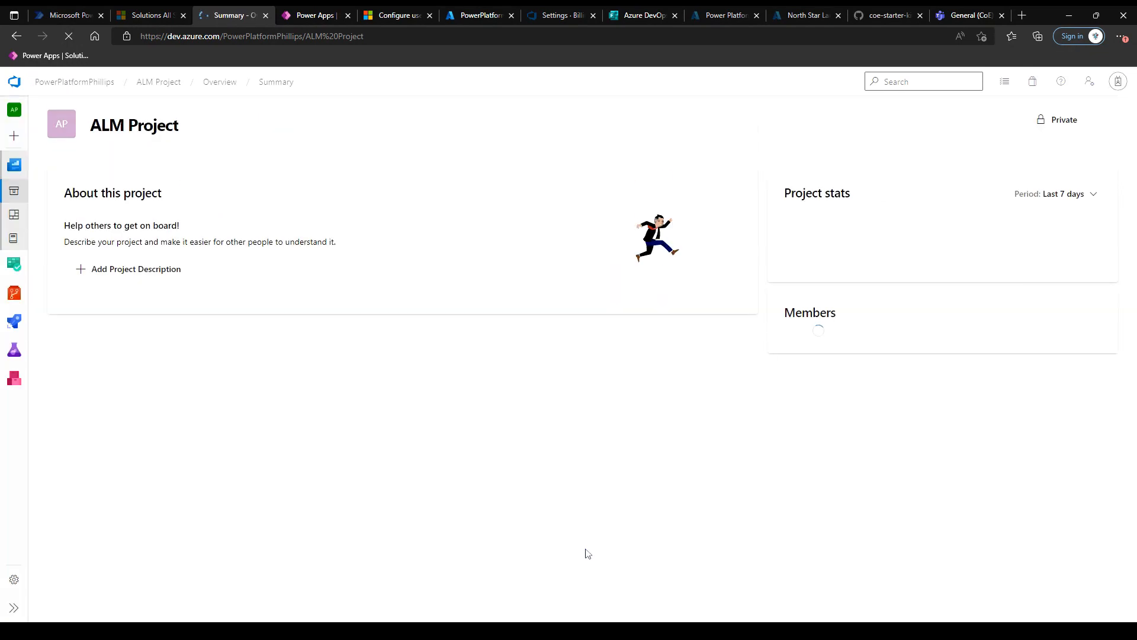
left_click(14, 580)
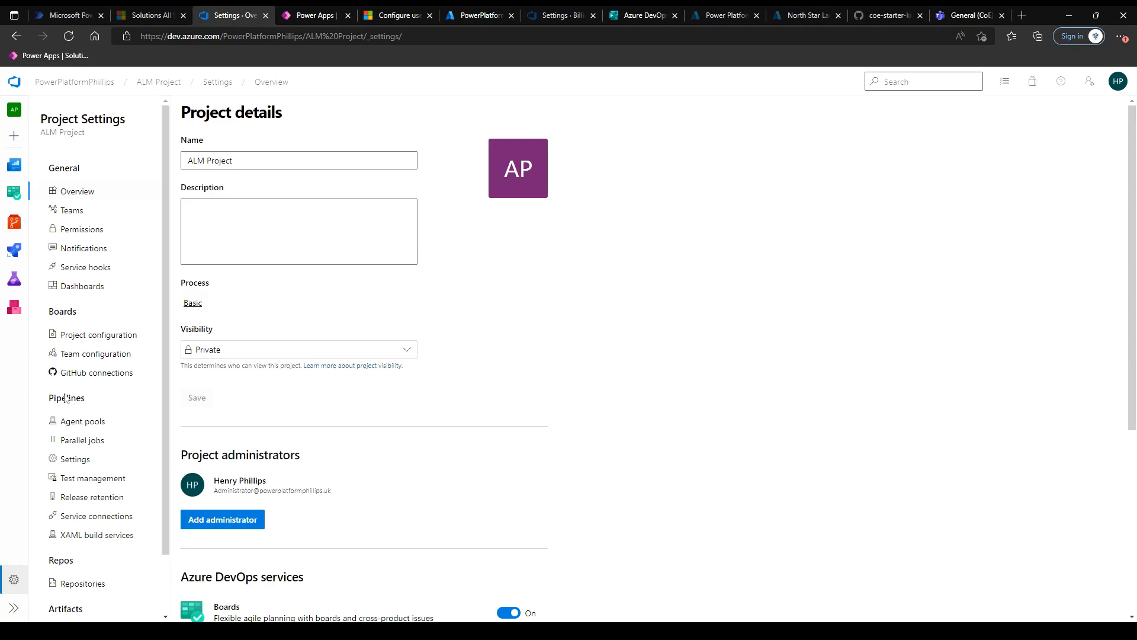
left_click(81, 519)
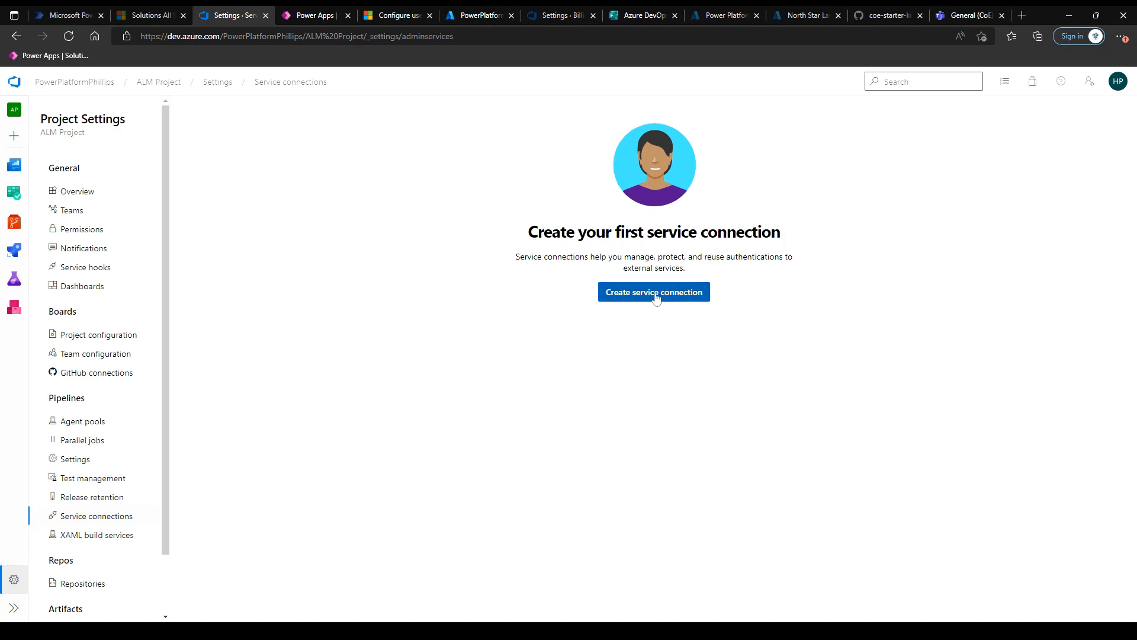
left_click(656, 298)
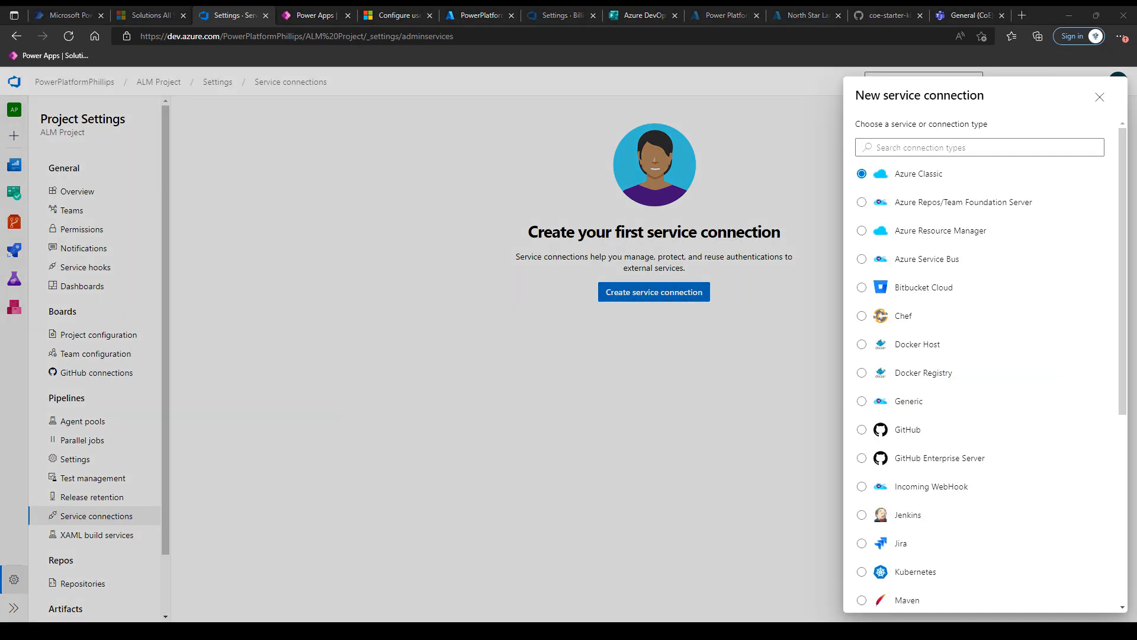
type("power platform")
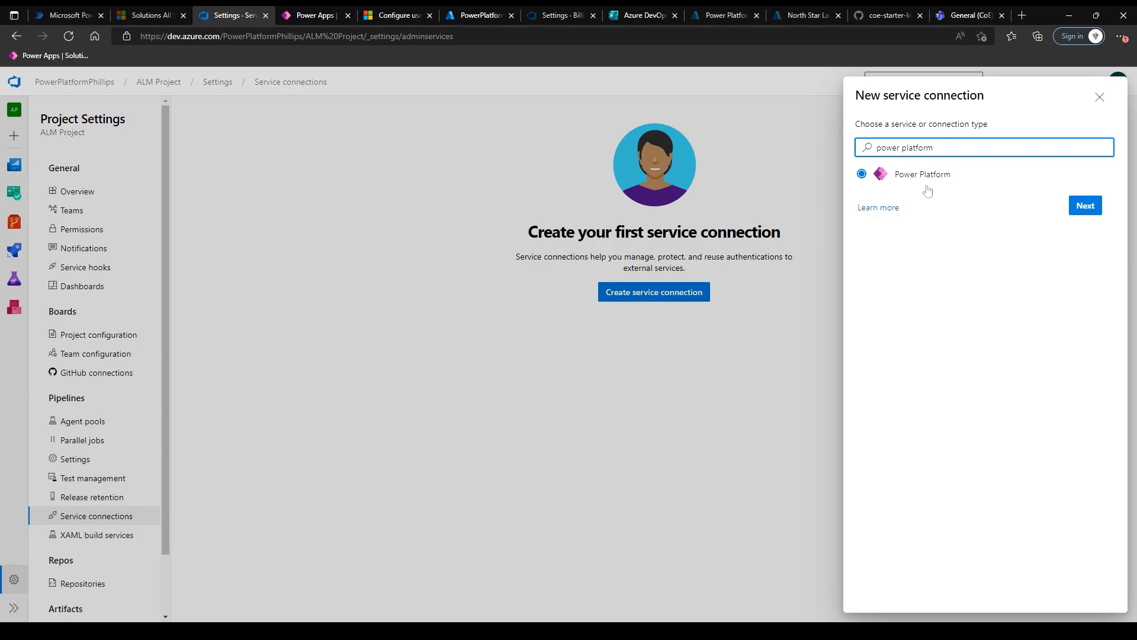
left_click(1075, 206)
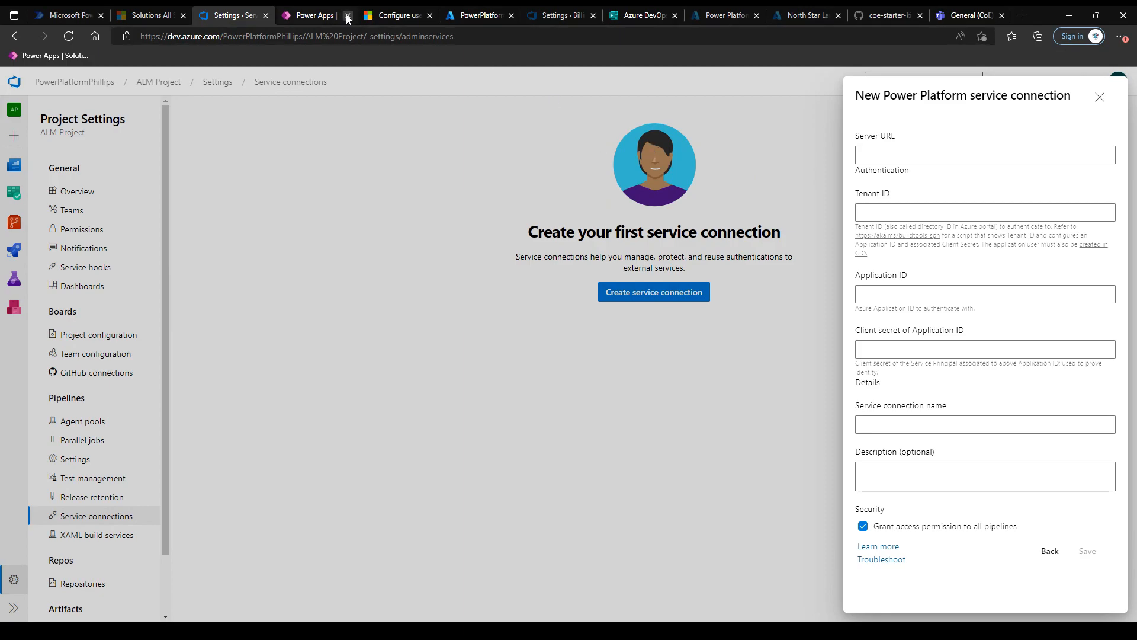
Copy the Development environment URL org90867afb.crm4.dynamics.com from aka.ms/ppac, then return to Azure DevOps.
left_click(315, 17)
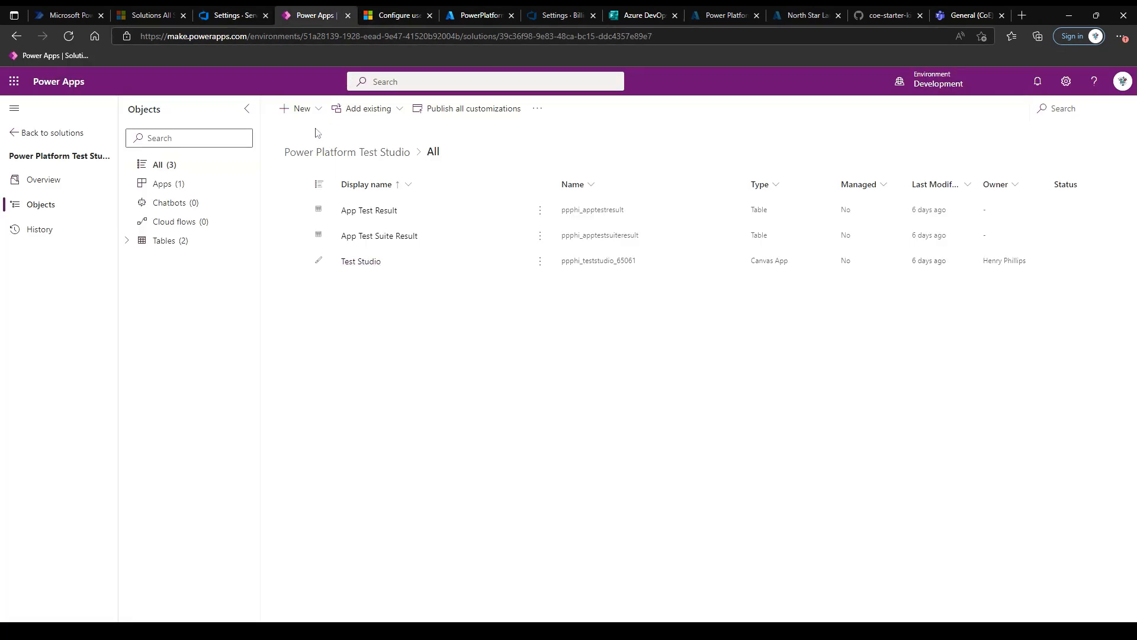
left_click(199, 32)
type("aka.m")
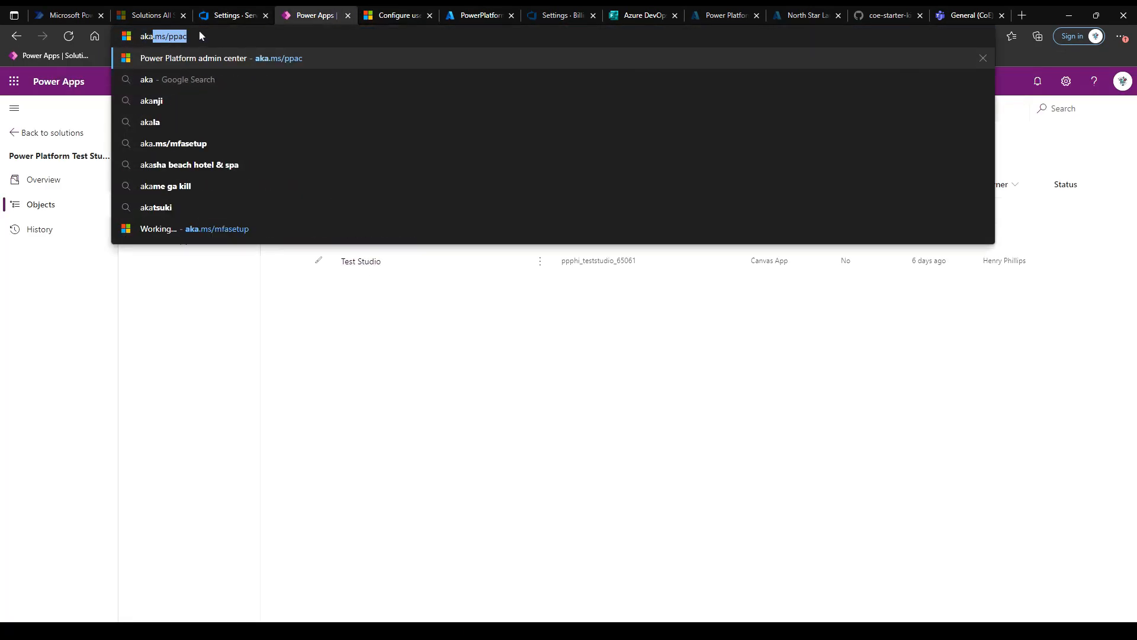
type("s")
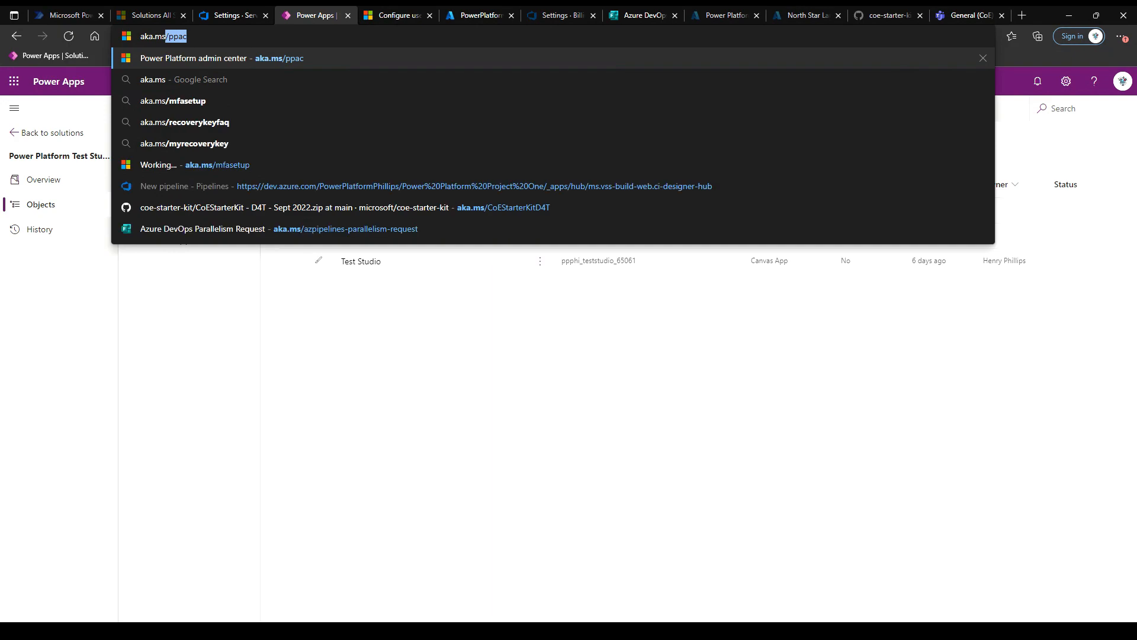
type("/")
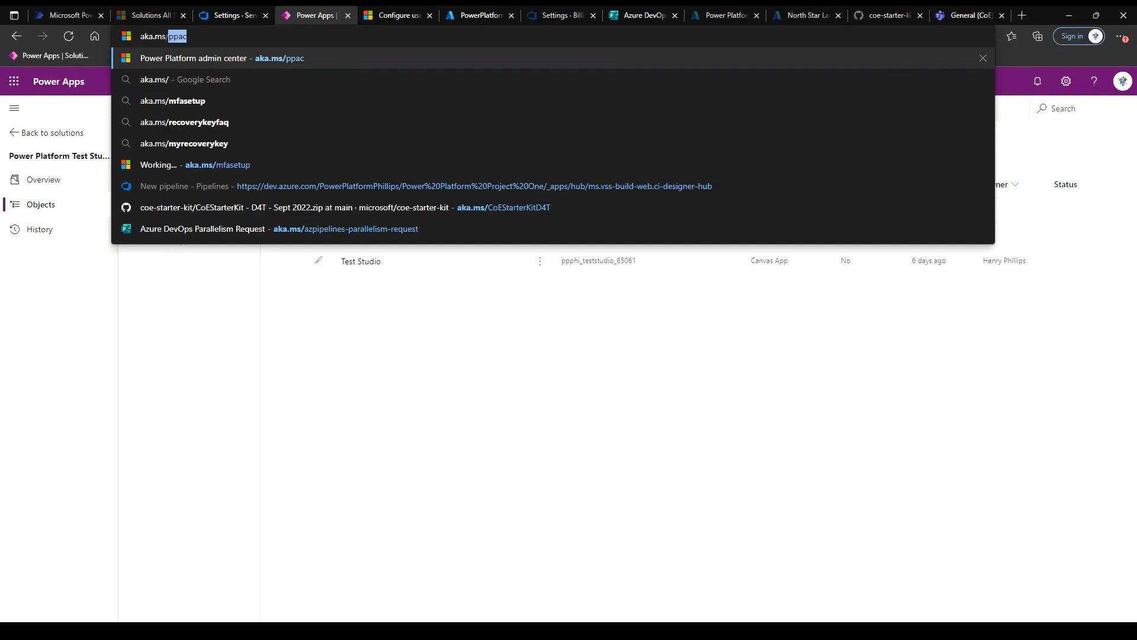
type("ppac")
key("Return")
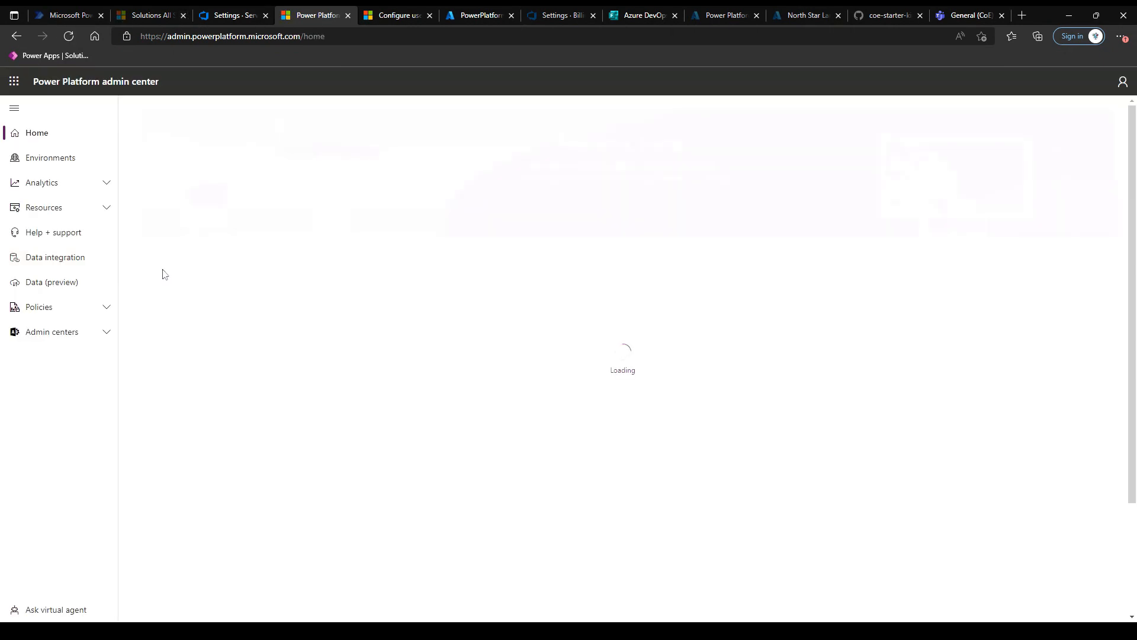
left_click(64, 161)
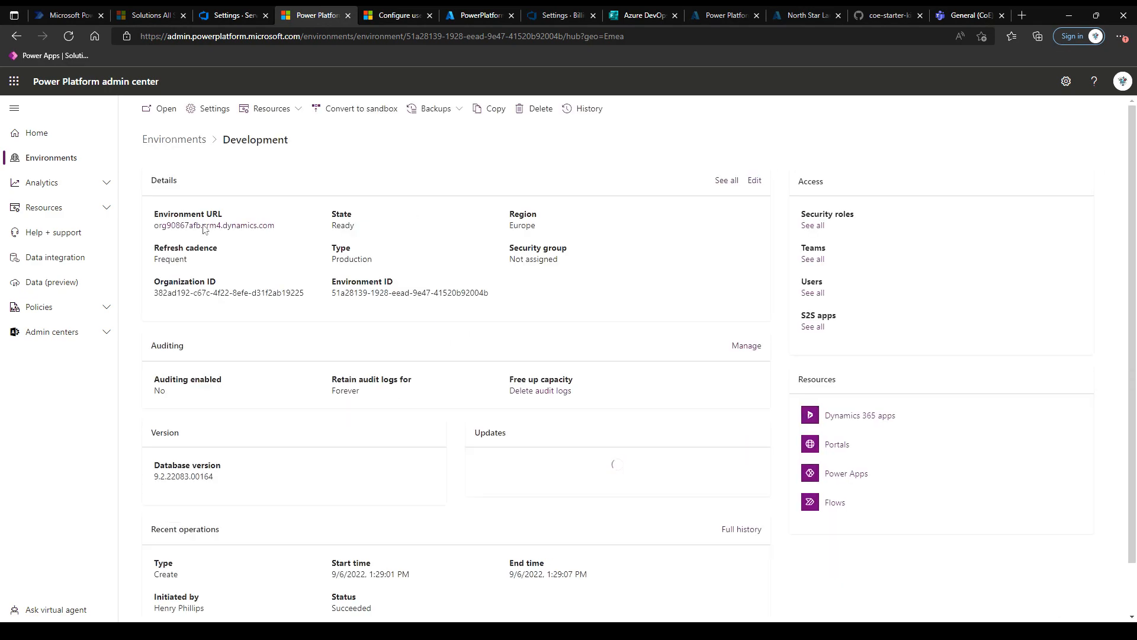
left_click_drag(275, 227, 154, 226)
key("ctrl+c")
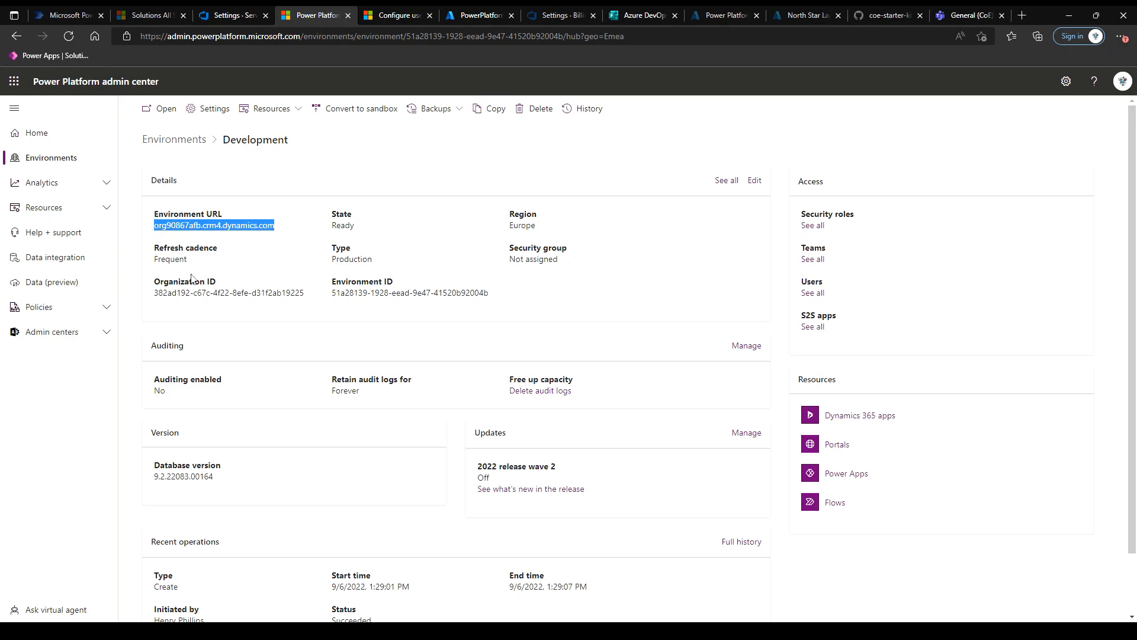
left_click(236, 22)
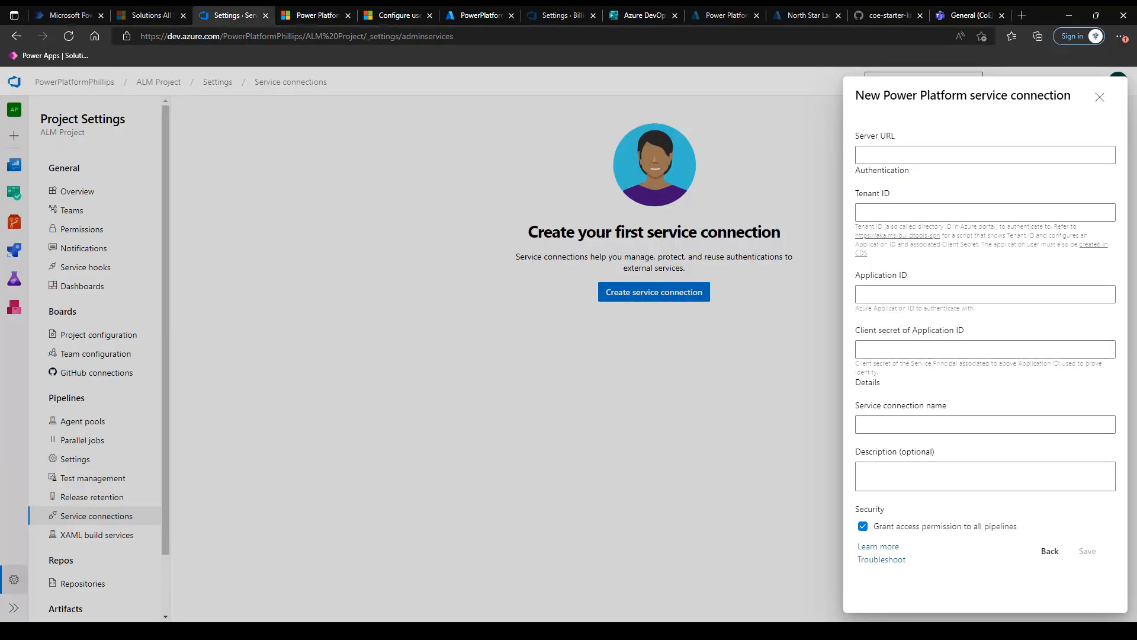
left_click(903, 156)
key("ctrl+v")
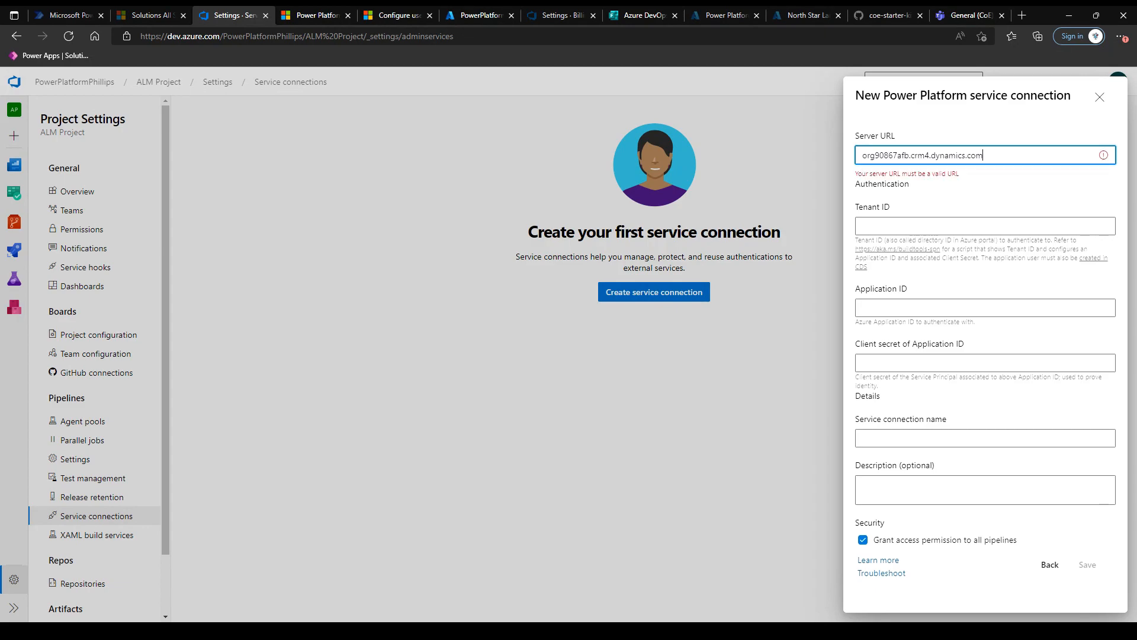
type("https://")
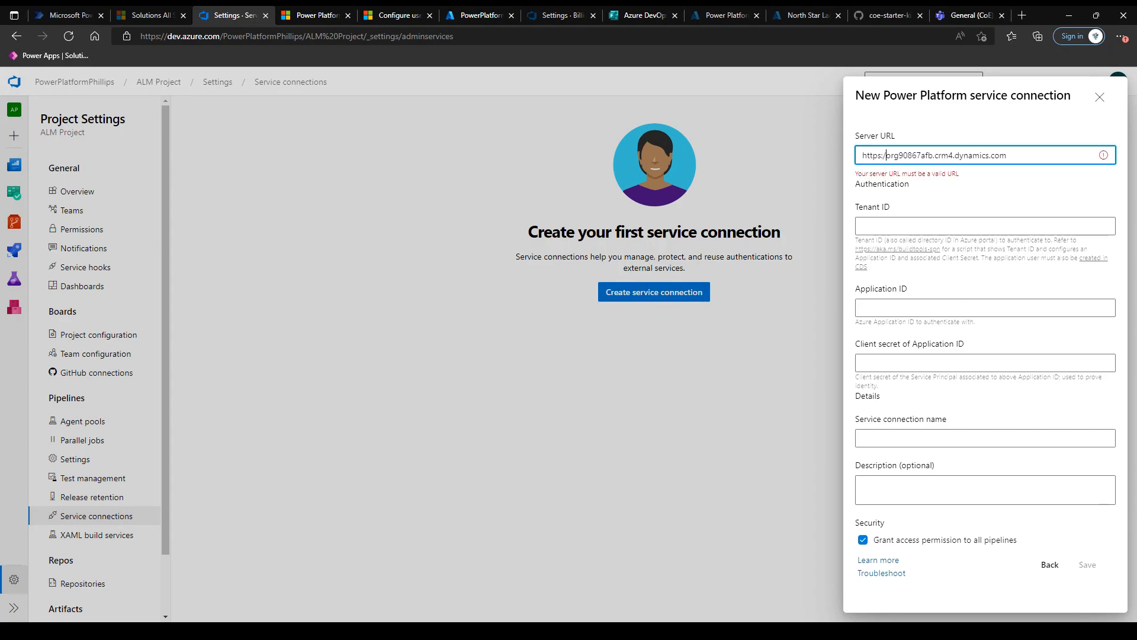
left_click(985, 195)
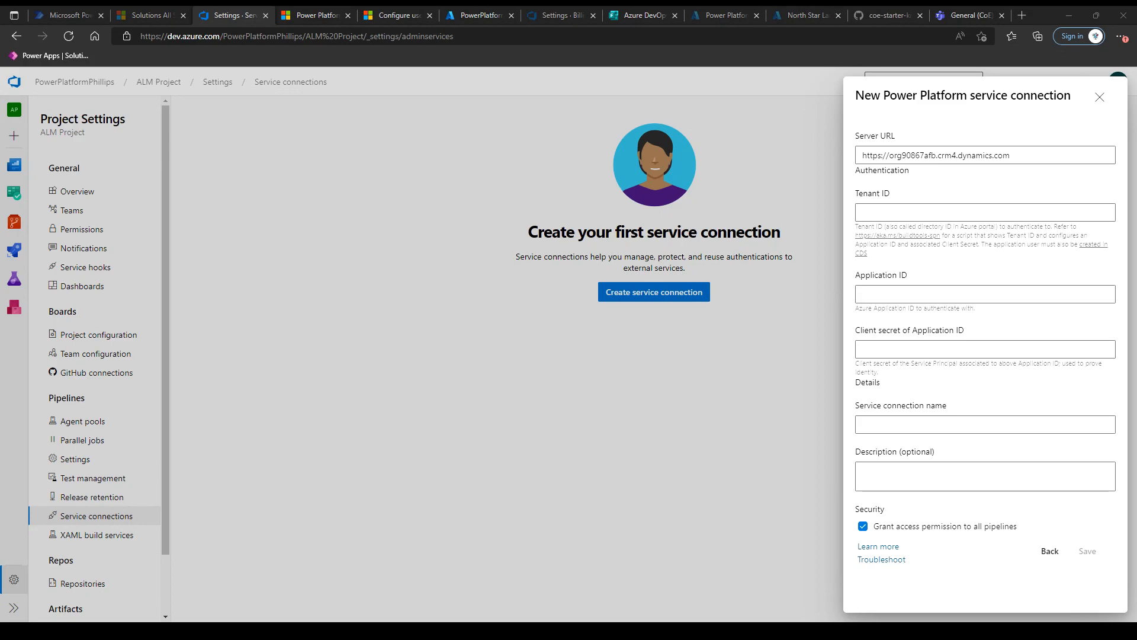
Fill in tenant ID, application ID and client secret, and name the connection PowerPlatformService.
left_click(876, 180)
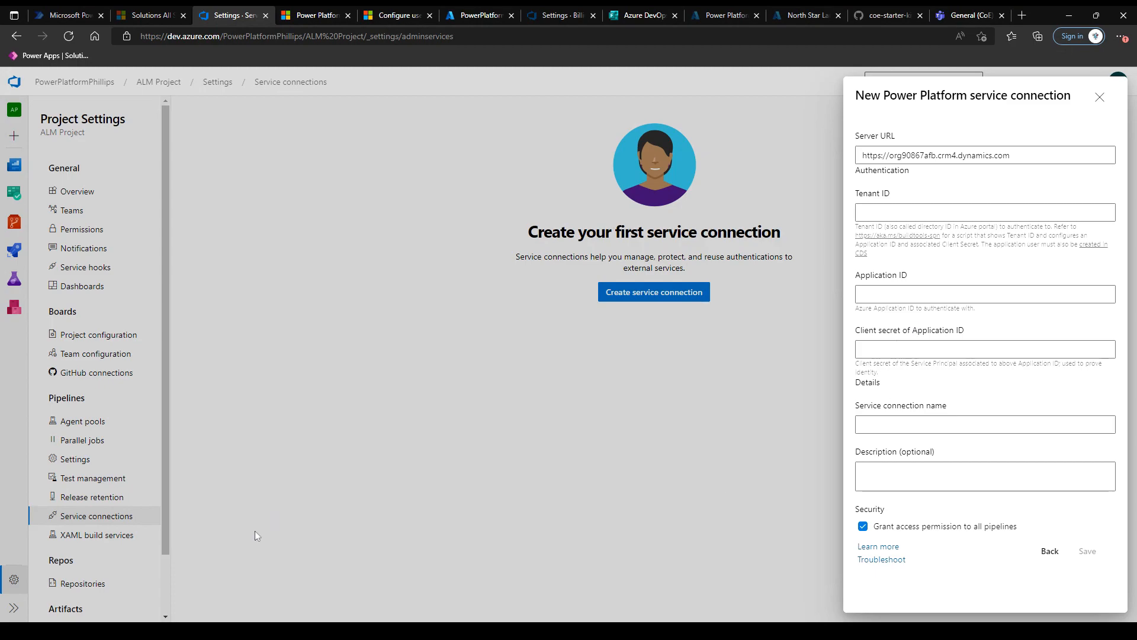
key("alt+Tab")
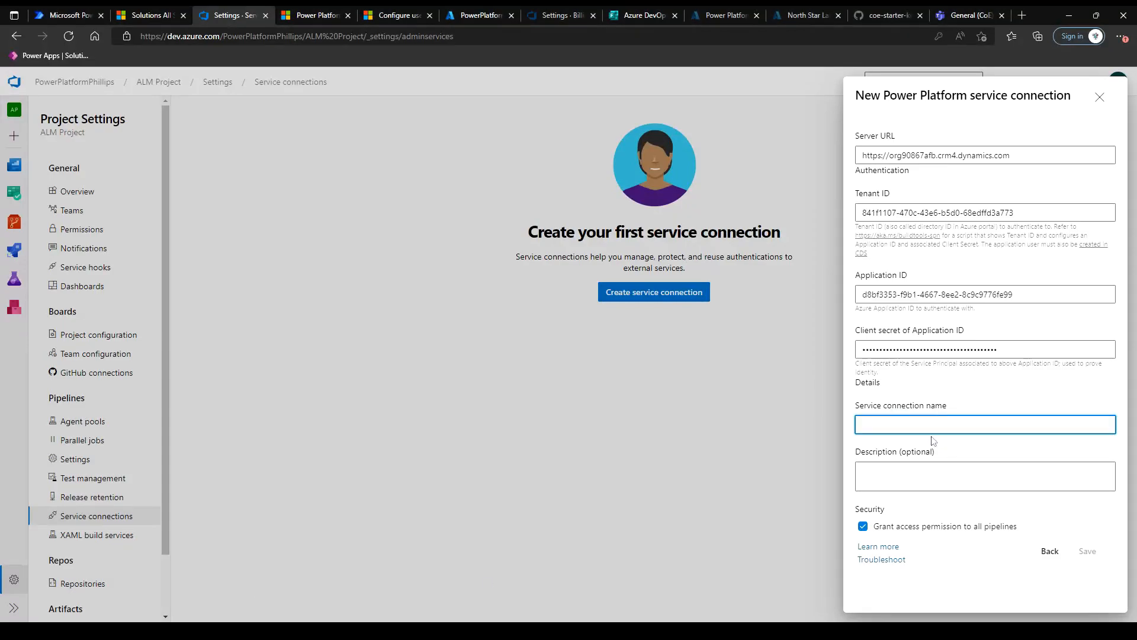
type("PowerPlatf")
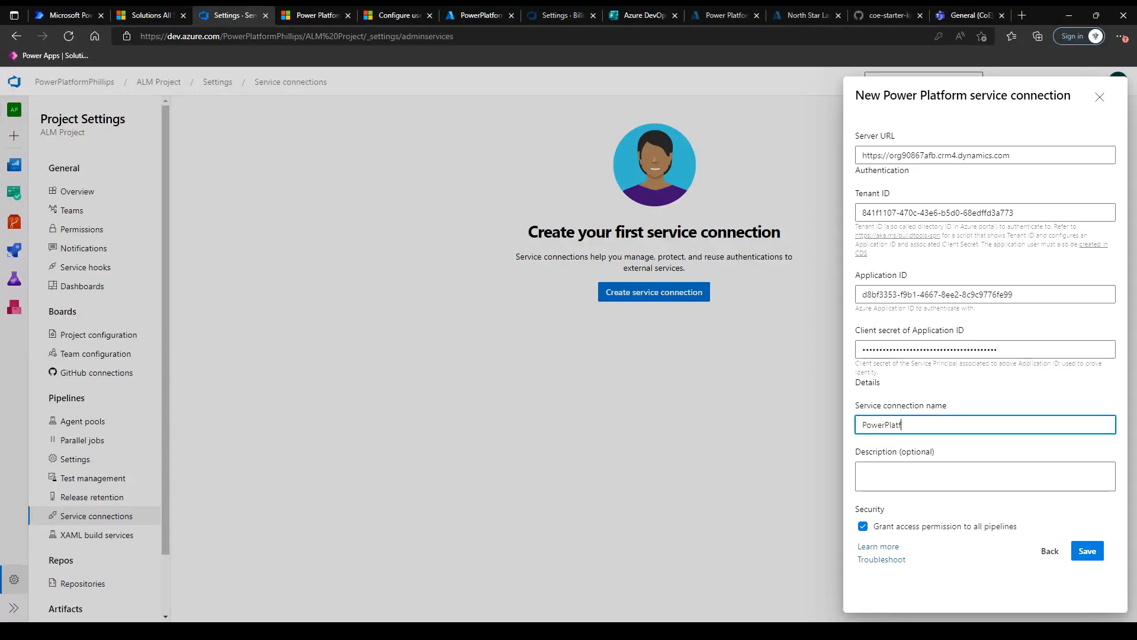
type("ormService")
left_click(984, 411)
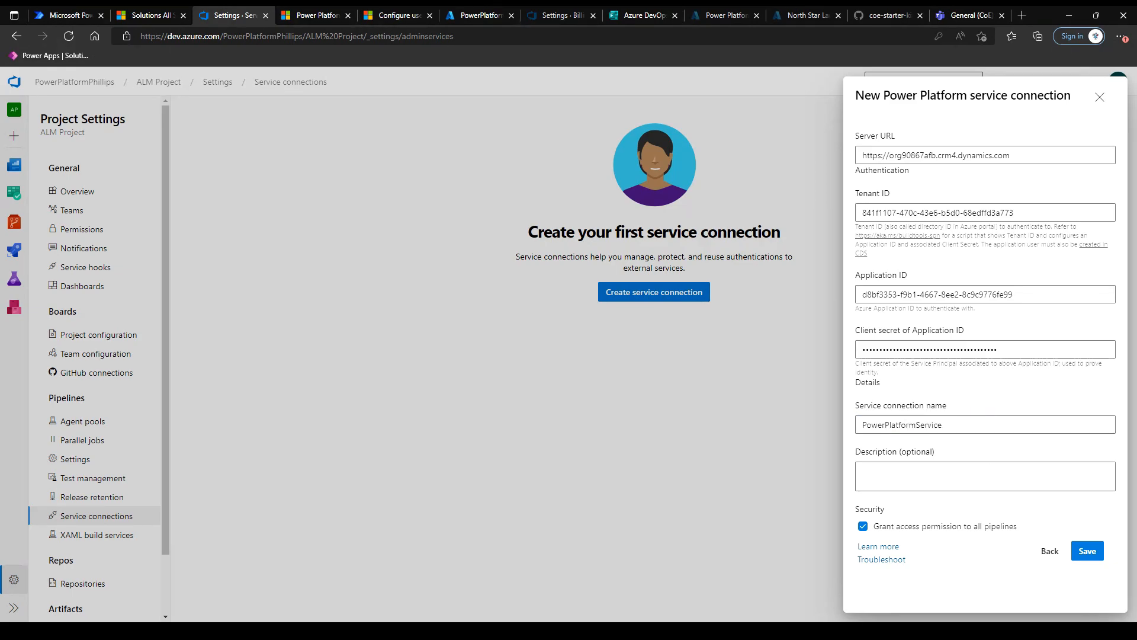
Save PowerPlatformService and confirm it appears in the ALM Project's service connections list.
left_click(1085, 554)
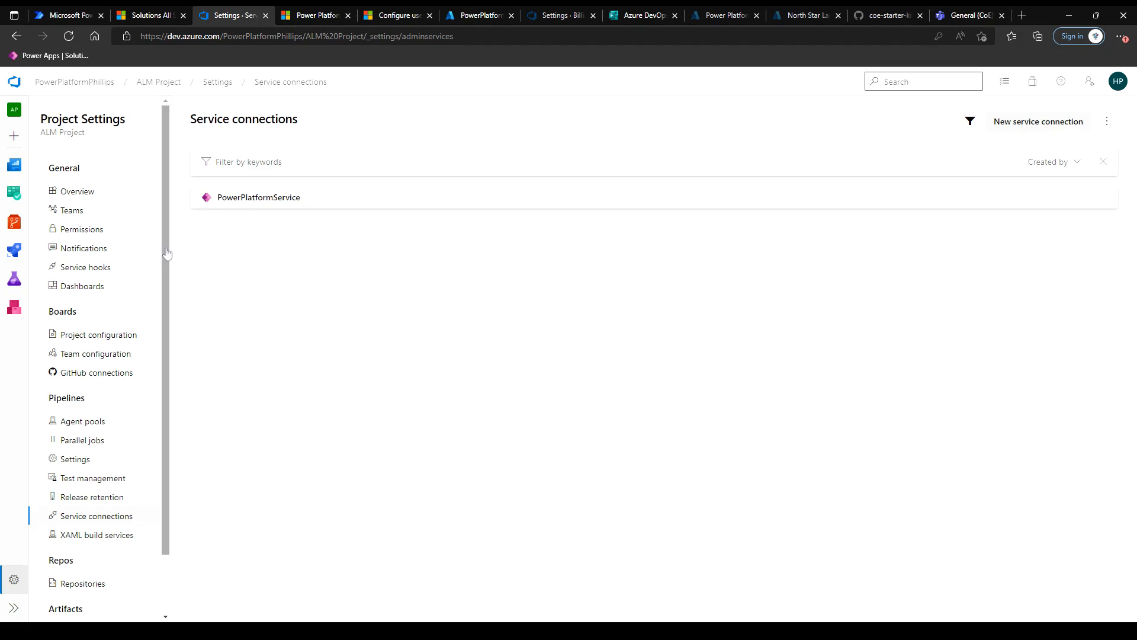
mouse_move(165, 229)
left_mouse_down()
mouse_move(166, 249)
mouse_move(165, 229)
left_mouse_up()
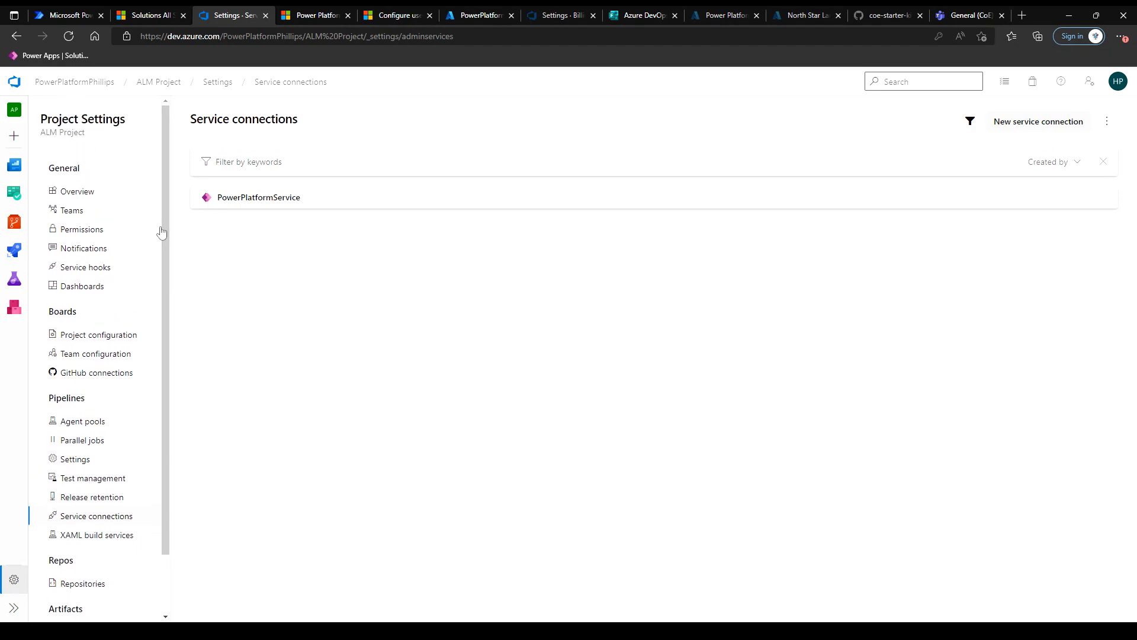